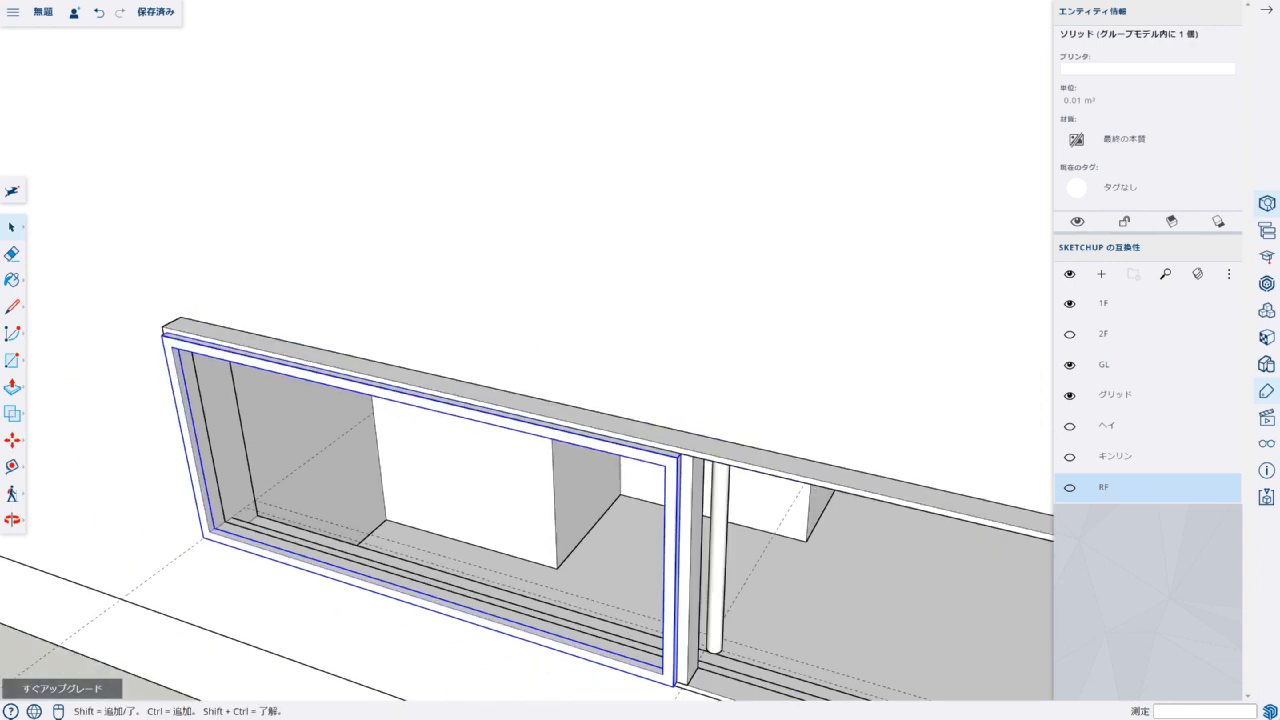
Step: Draw a 1050 × 35 mm rectangle on the inner face of the window frame's left jamb and extrude it 50 mm
key(r)
click(174, 348)
scroll(215, 520, up, 5)
click(220, 562)
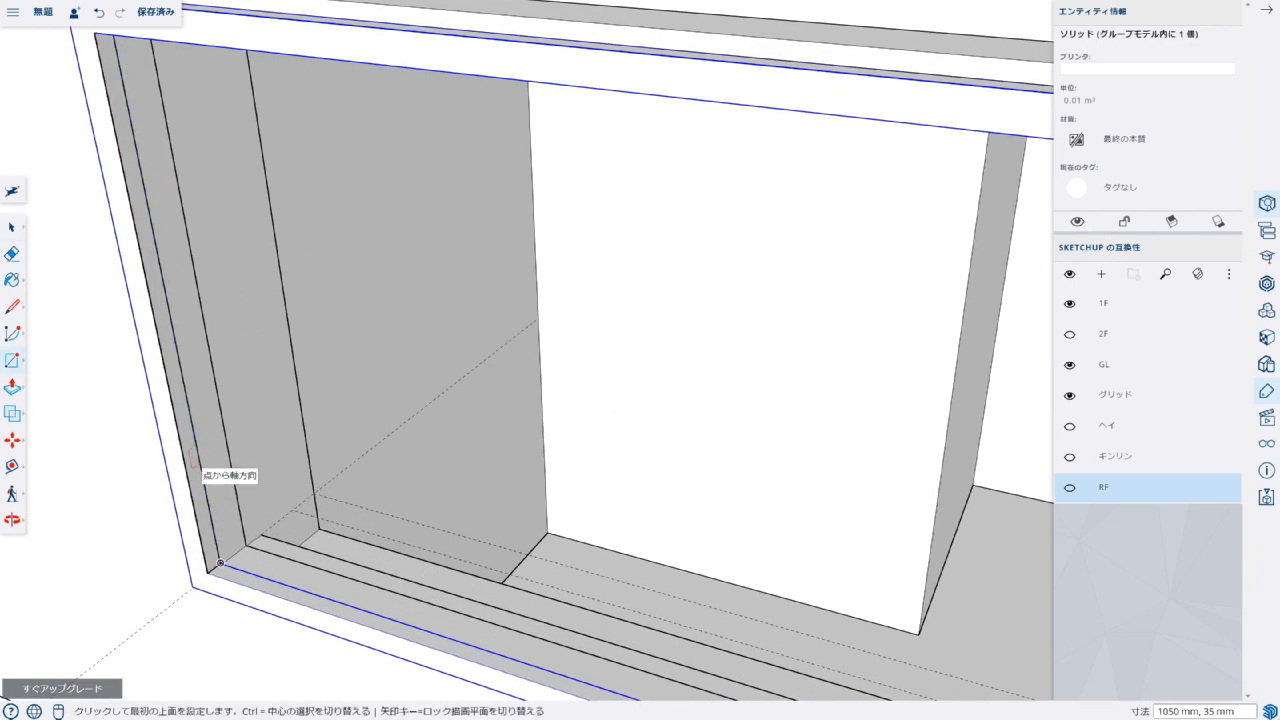
key(p)
click(192, 458)
text(50)
key(Return)
Step: Select the whole extruded mullion and make it a group
key(space)
triple_click(217, 525)
right_click(220, 525)
click(268, 566)
Step: Move the mullion to the midpoint of the frame's bottom rail, then shift it 275 mm along the rail
key(m)
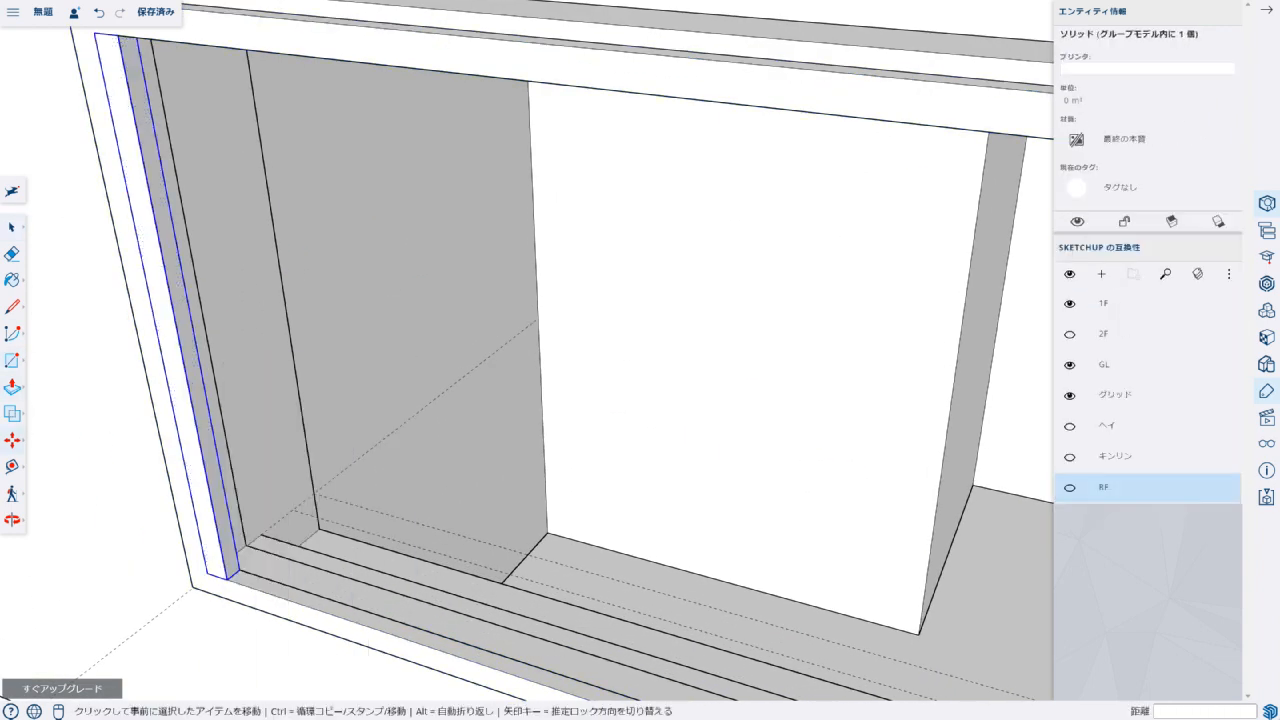
click(226, 579)
scroll(230, 580, down, 3)
scroll(560, 610, down, 2)
click(620, 625)
scroll(620, 625, up, 5)
click(620, 625)
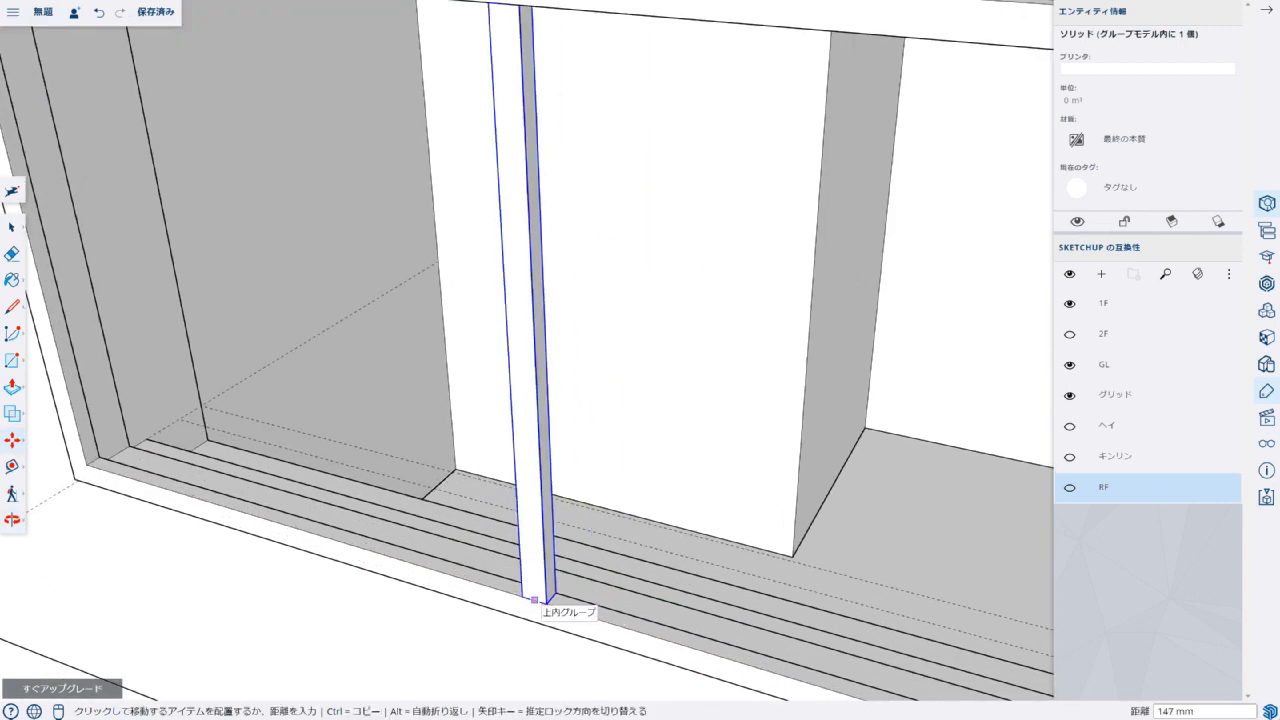
text(275)
key(Return)
Step: Copy the mullion 500 mm along the bottom rail
key(ctrl)
click(486, 584)
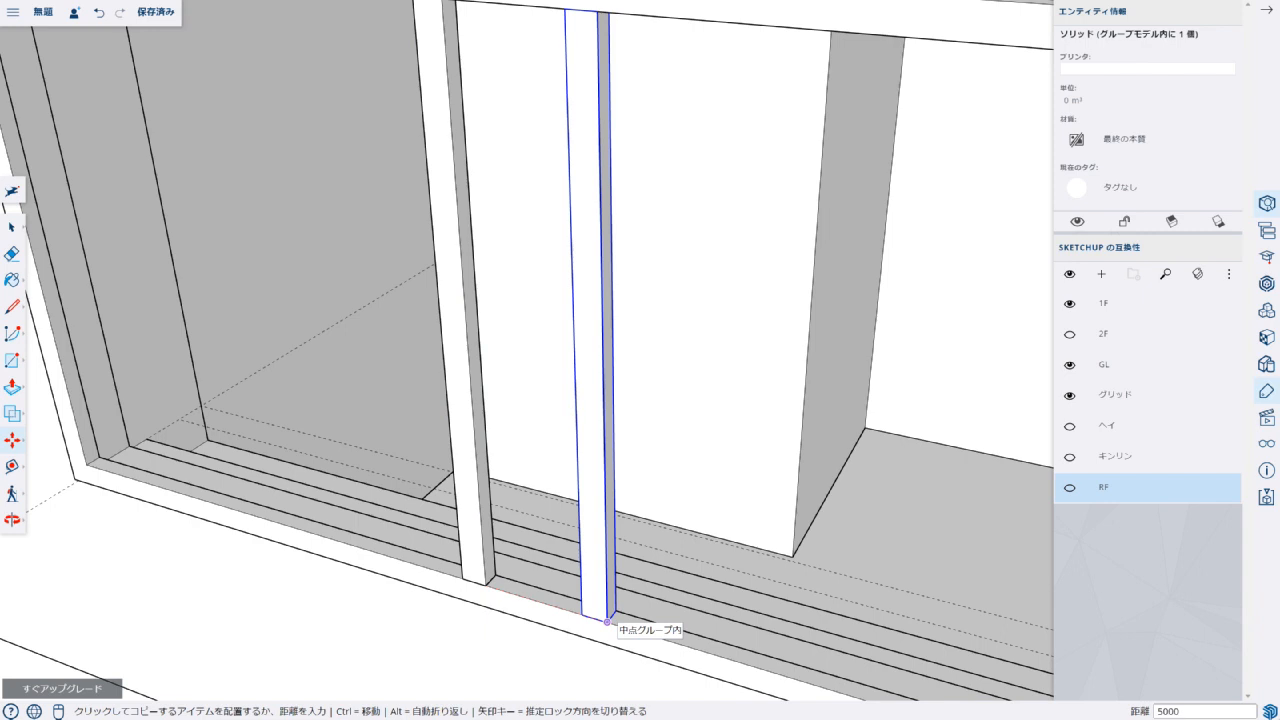
text(5000)
key(BackSpace)
key(Return)
key(space)
Step: Group both mullions together with the window frame
scroll(440, 560, down, 6)
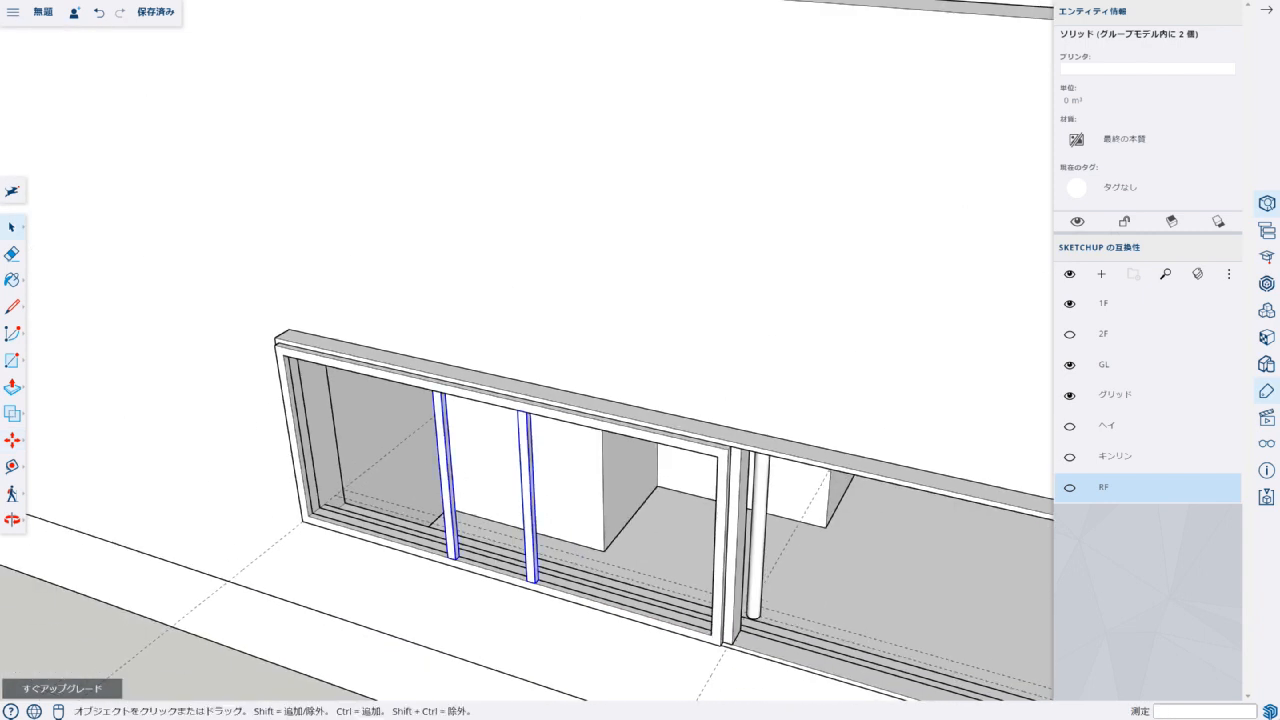
shift+click(508, 403)
right_click(508, 403)
click(555, 586)
Step: Draw rectangular glass faces across the two side openings of the frame, the left one about 961 × 1050 mm
key(r)
click(284, 356)
click(448, 558)
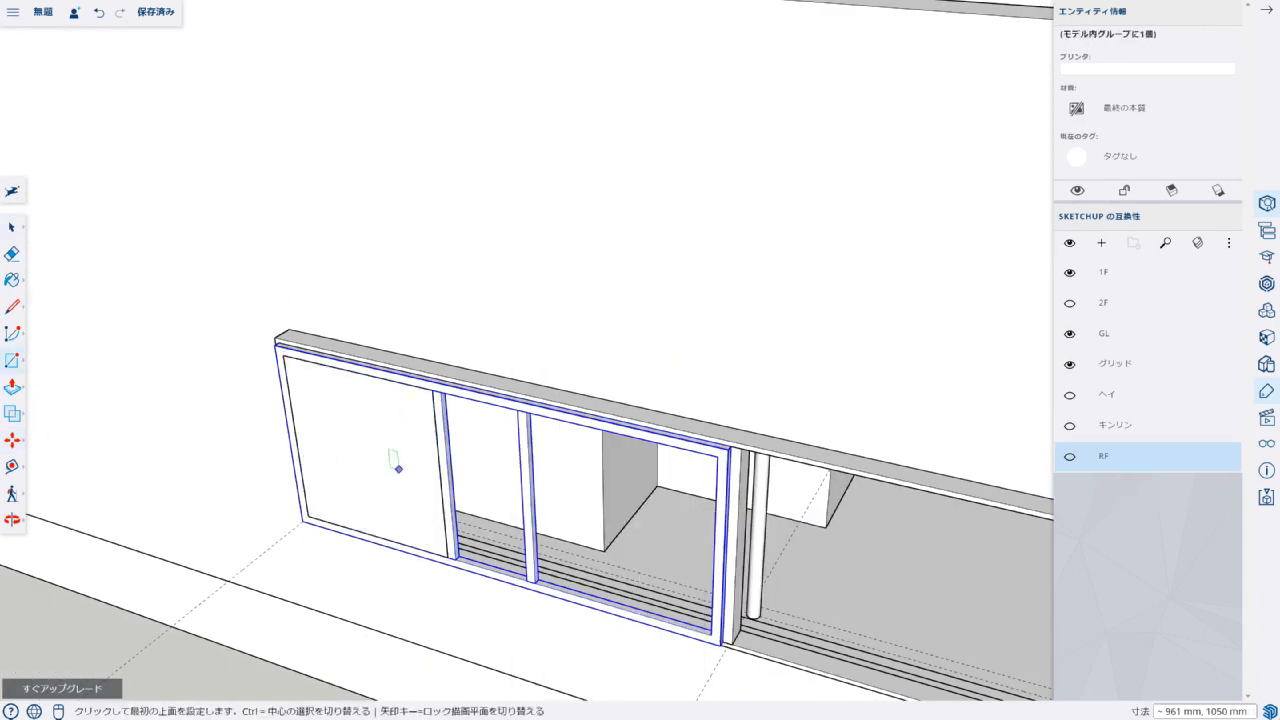
click(712, 634)
Step: Move both side glass faces back into the depth of the window frame
key(space)
click(365, 445)
shift+click(620, 525)
key(m)
scroll(315, 519, up, 6)
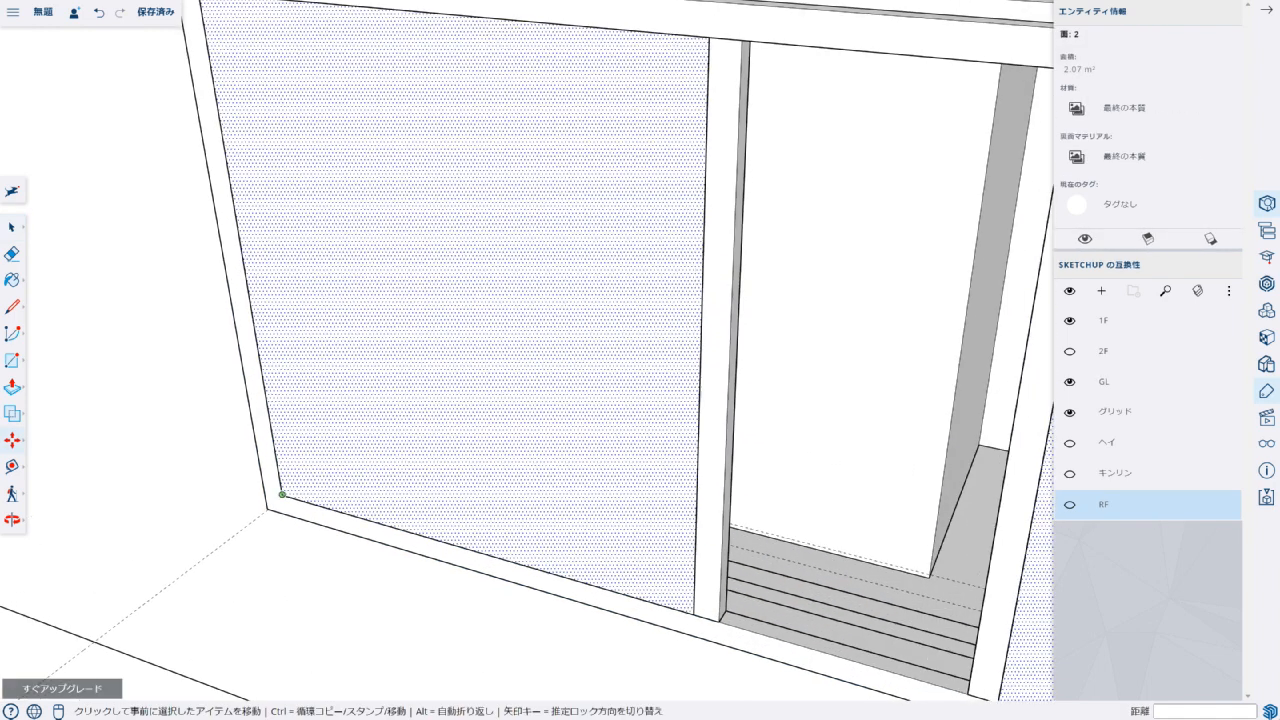
click(281, 495)
scroll(290, 488, up, 3)
click(267, 504)
key(space)
scroll(215, 487, down, 6)
click(165, 440)
Step: Draw a rectangle across the middle opening between the mullions and offset its outline 30 mm inward
key(r)
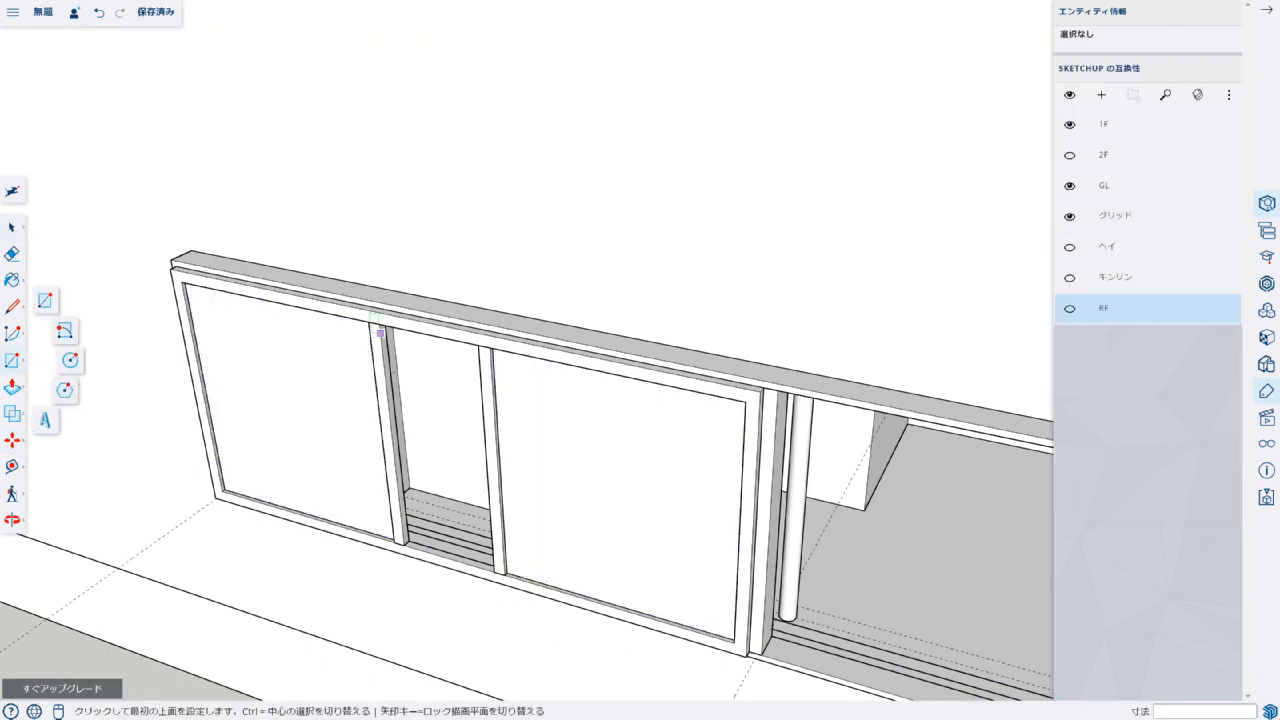
click(380, 325)
click(494, 573)
key(f)
click(469, 490)
text(30)
key(Return)
Step: Delete the inner face of the middle rectangle and extrude the remaining border 35 mm as a sash frame
key(space)
click(462, 486)
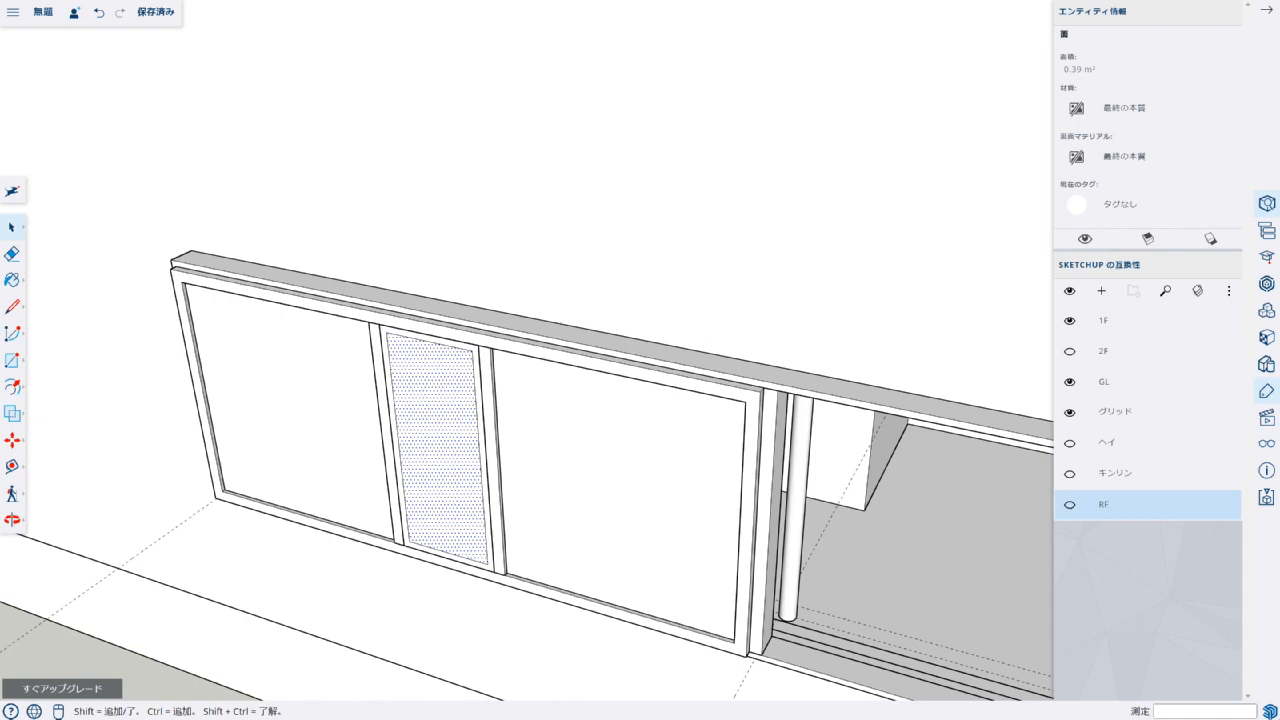
key(Delete)
key(p)
click(401, 484)
text(35)
key(Return)
Step: Select the whole middle sash frame and make it a group
key(space)
triple_click(401, 484)
right_click(401, 484)
click(458, 548)
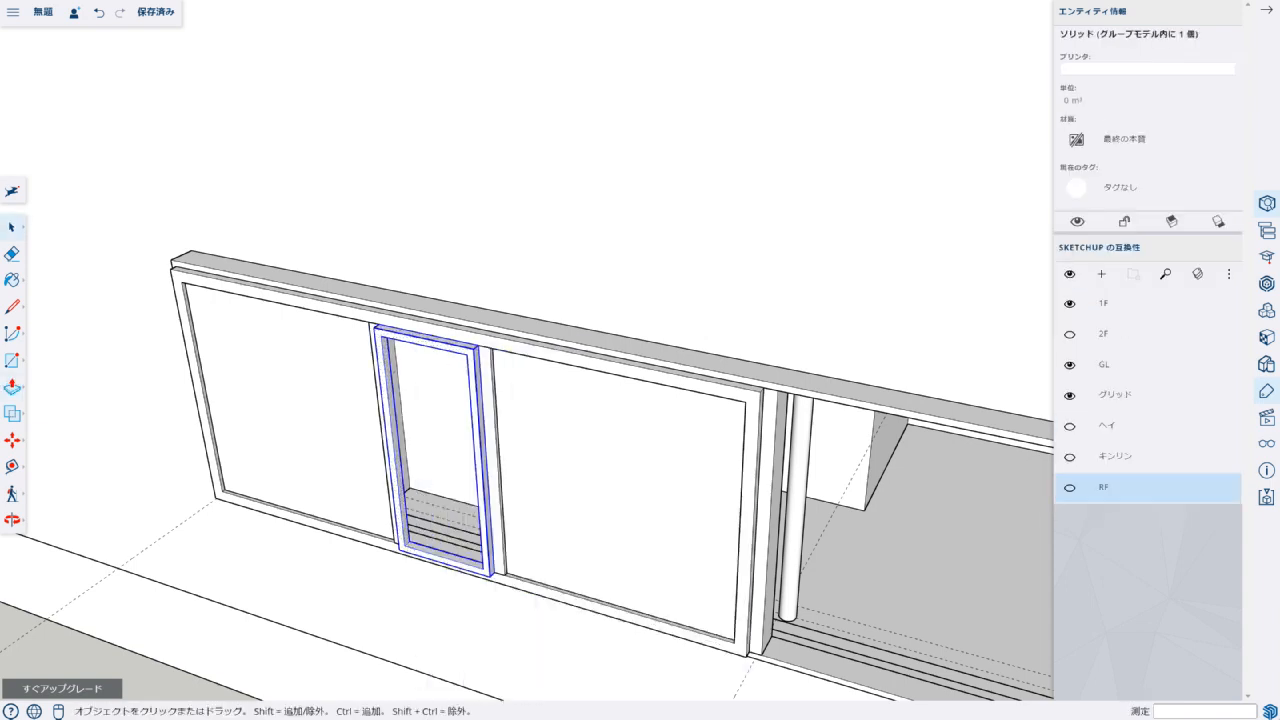
Step: Draw a glass face inside the middle sash frame and group it with the sash
click(484, 569)
key(space)
click(447, 512)
key(m)
scroll(412, 540, up, 6)
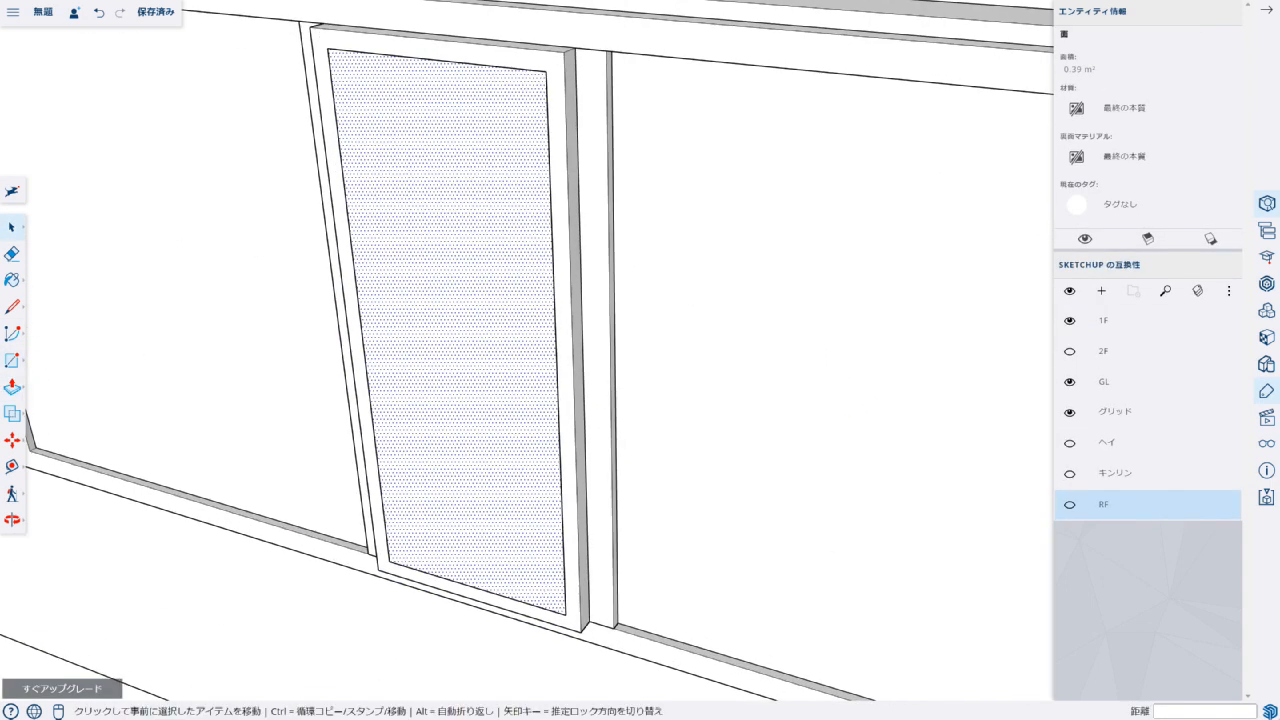
click(376, 580)
right_click(412, 566)
click(458, 606)
Step: Move the middle sash 35 mm back into the window frame
scroll(572, 575, down, 5)
key(m)
click(556, 590)
text(35)
key(Return)
key(space)
Step: Group the two side glass faces with the window frame and sash as one window
scroll(600, 540, down, 2)
shift+click(735, 500)
shift+click(660, 500)
shift+click(440, 480)
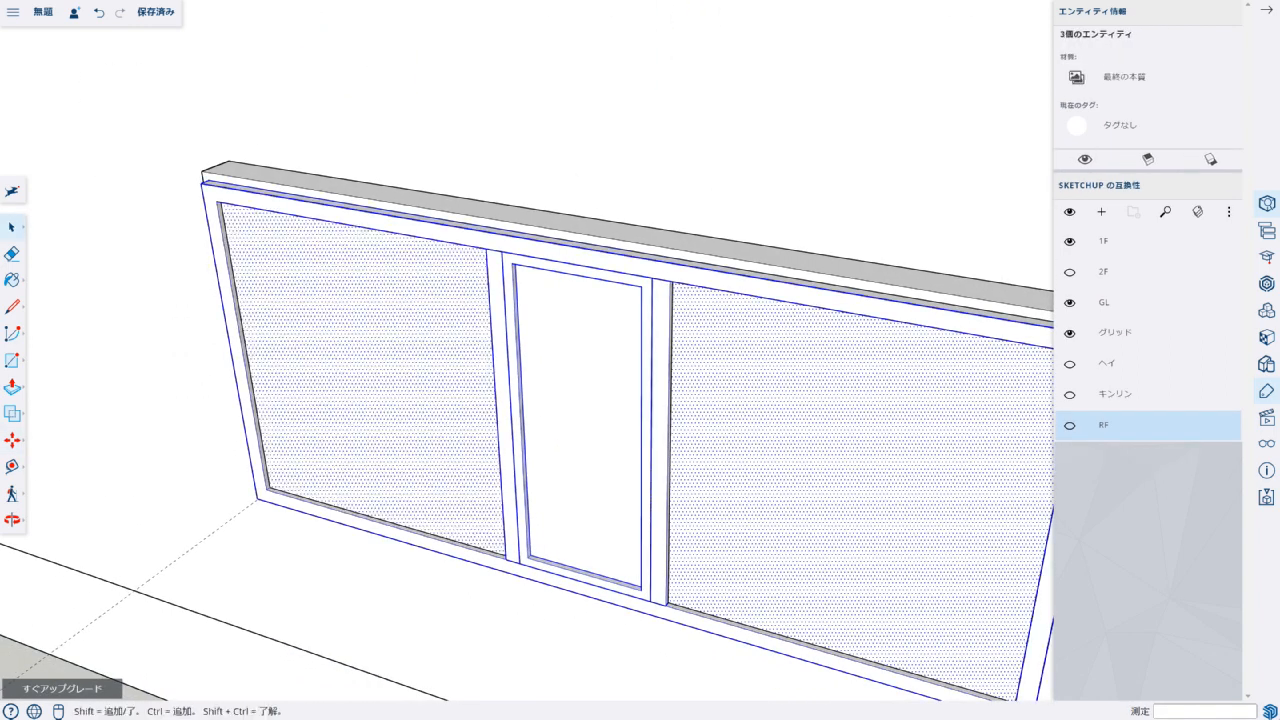
right_click(487, 245)
click(533, 286)
Step: Move the grouped window back into the depth of the wall opening
key(m)
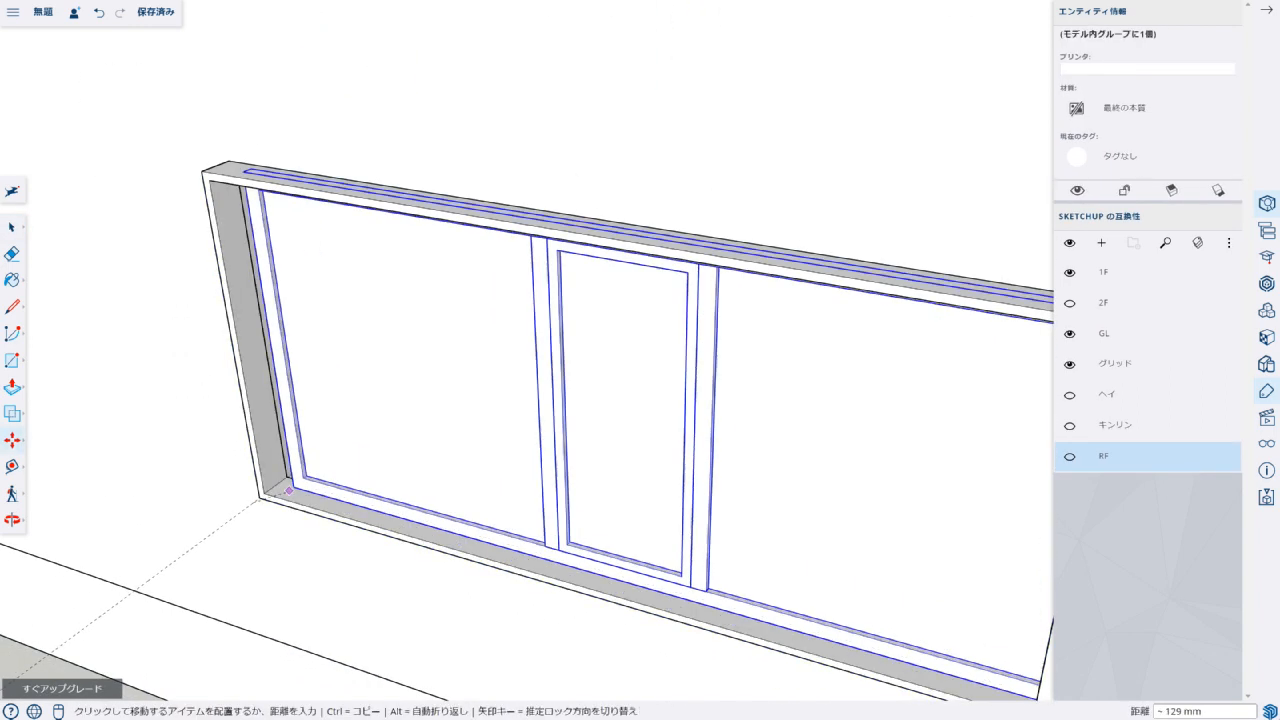
scroll(228, 510, up, 5)
scroll(228, 510, down, 6)
key(space)
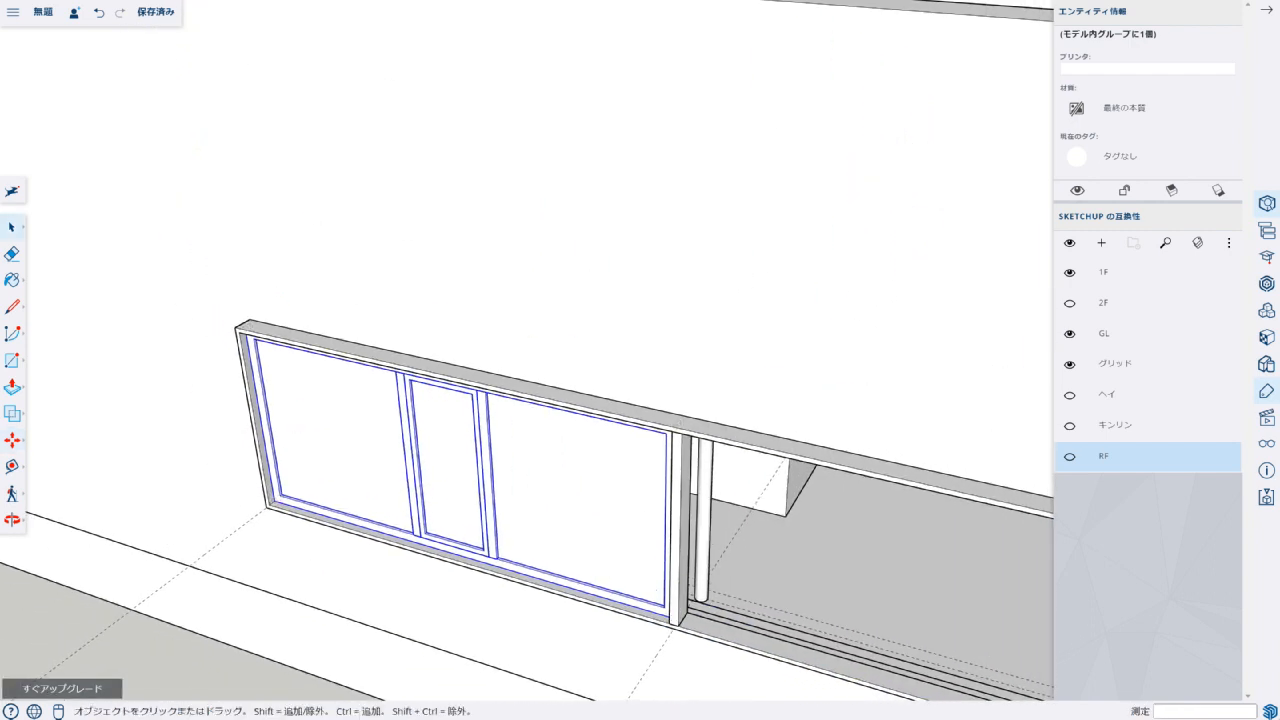
Step: Copy the window into the neighbouring bay and repeat the copy three times along the wall opening
click(267, 507)
click(675, 629)
scroll(172, 402, down, 5)
text(3x)
key(Return)
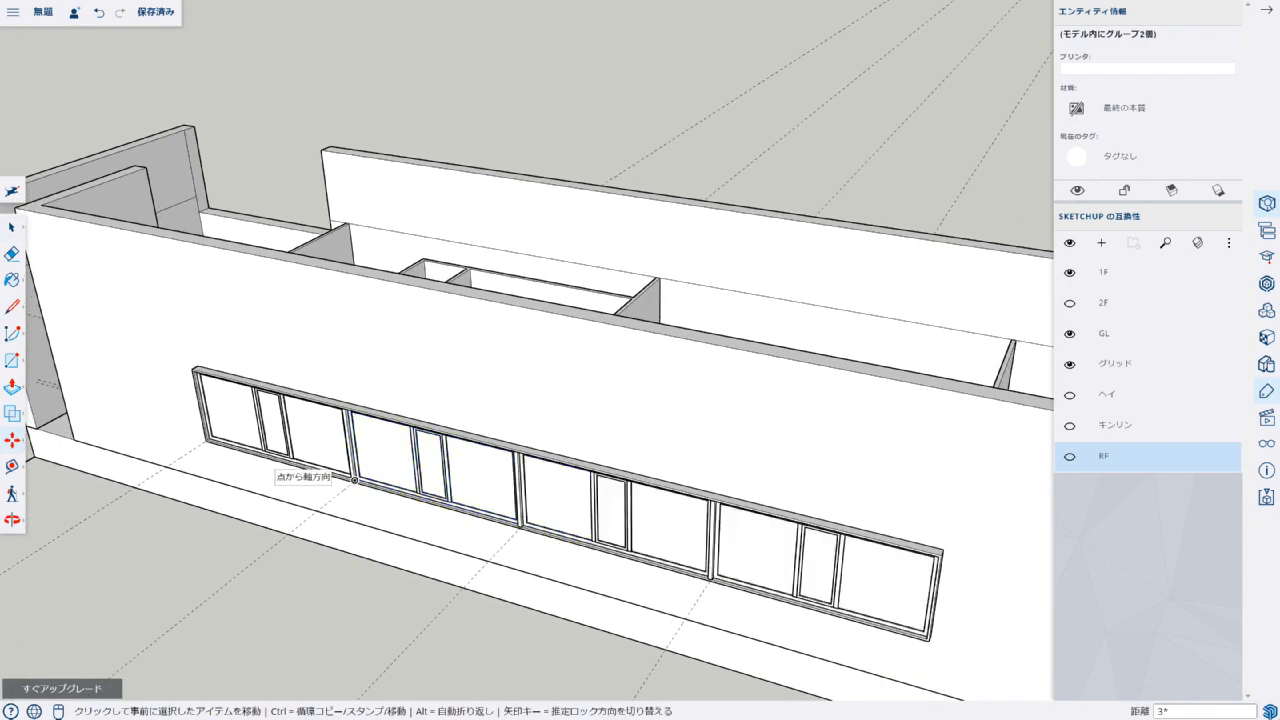
Step: Group the four windows with their surrounding frame into one window row
key(space)
click(285, 425)
shift+click(432, 465)
shift+click(612, 512)
shift+click(745, 545)
right_click(743, 545)
click(788, 530)
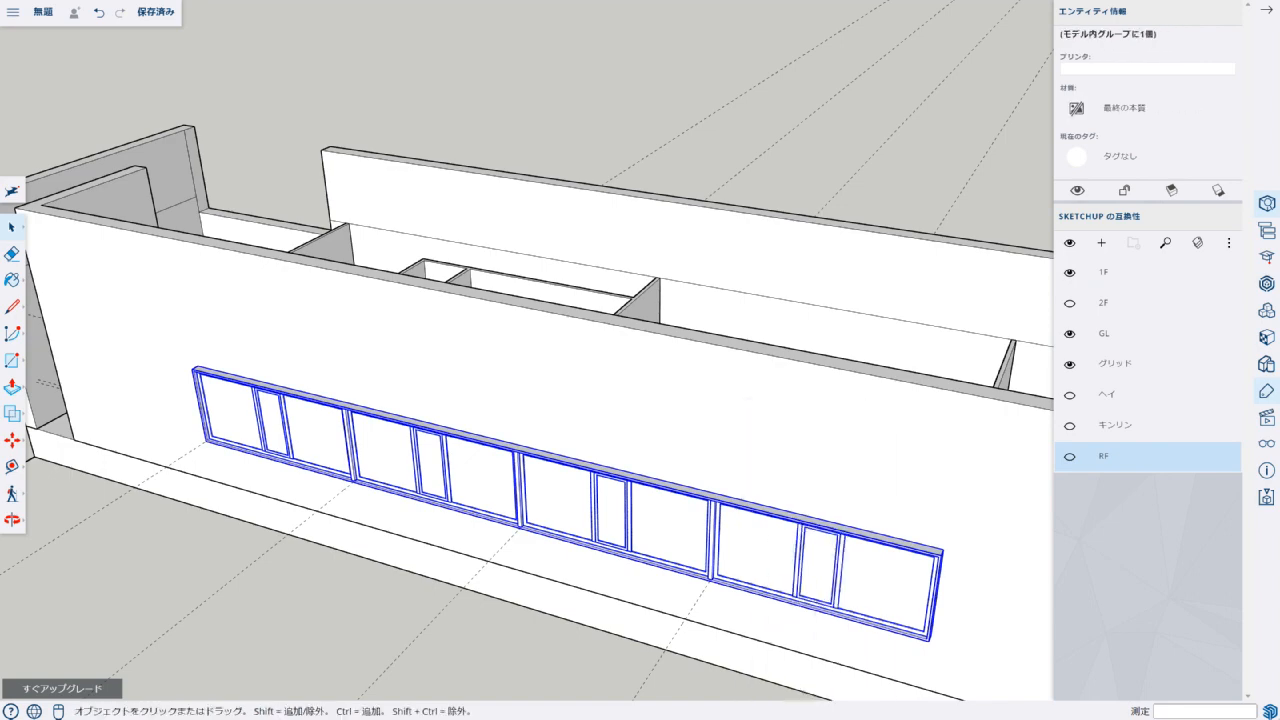
Step: Shift the grouped window row within the wall opening, working from the frame corner beside the round column
middle_drag(770, 520, 630, 490)
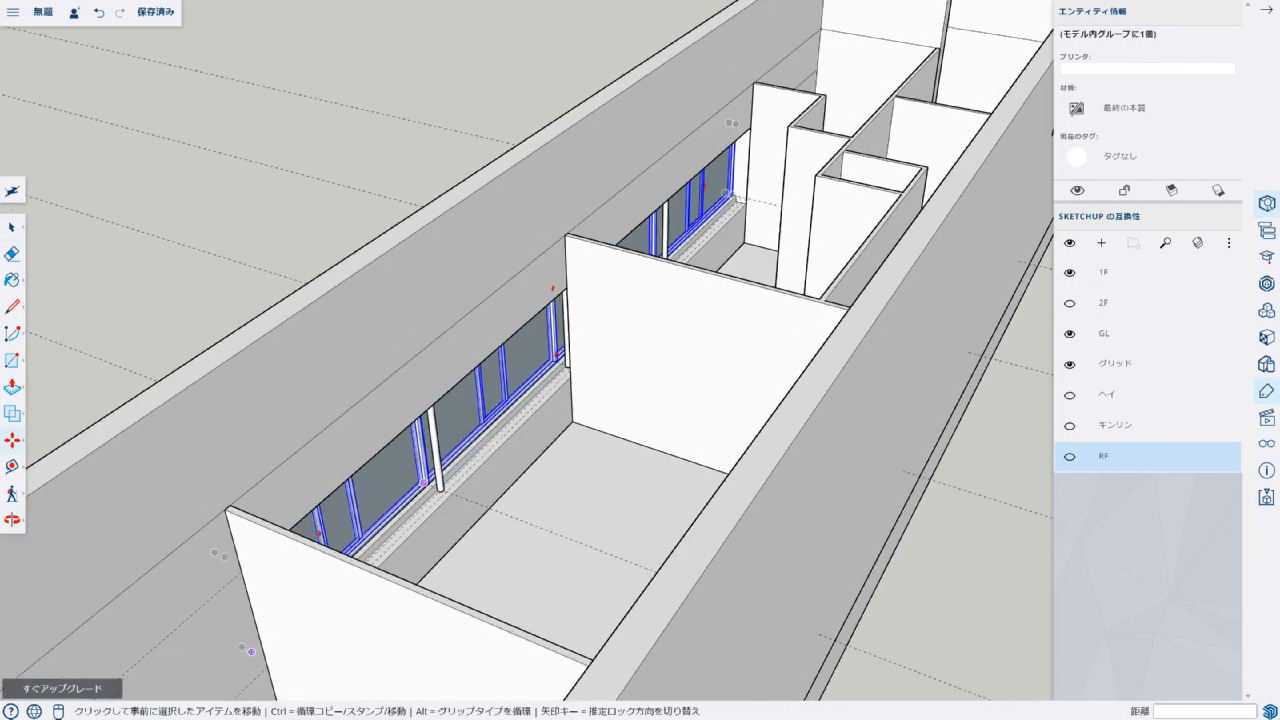
scroll(430, 480, up, 8)
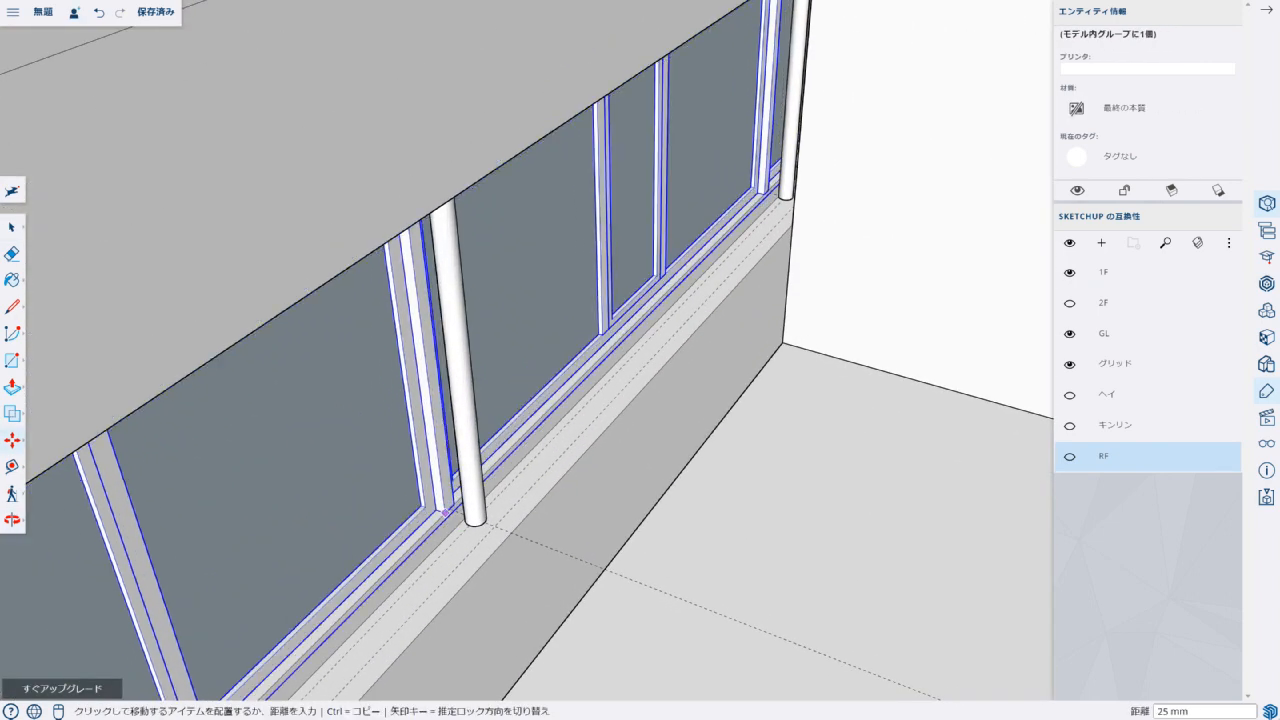
key(m)
scroll(331, 463, up, 2)
click(482, 515)
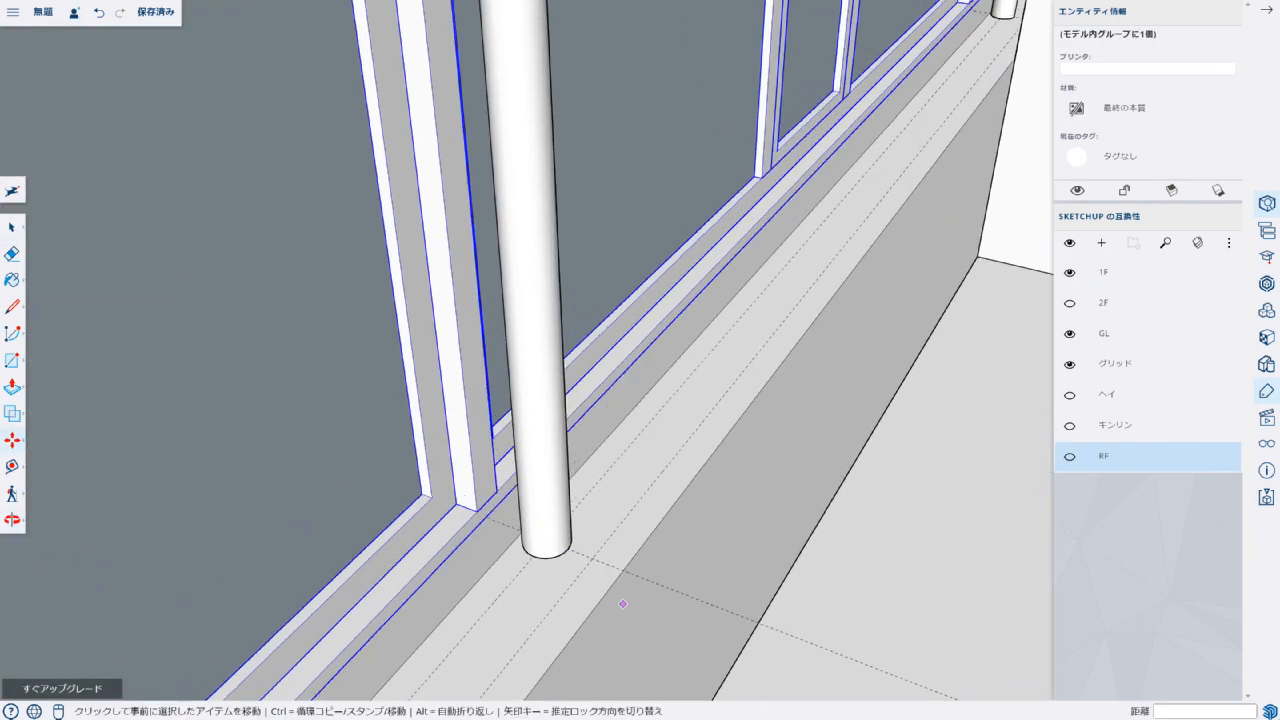
key(space)
scroll(564, 546, down, 6)
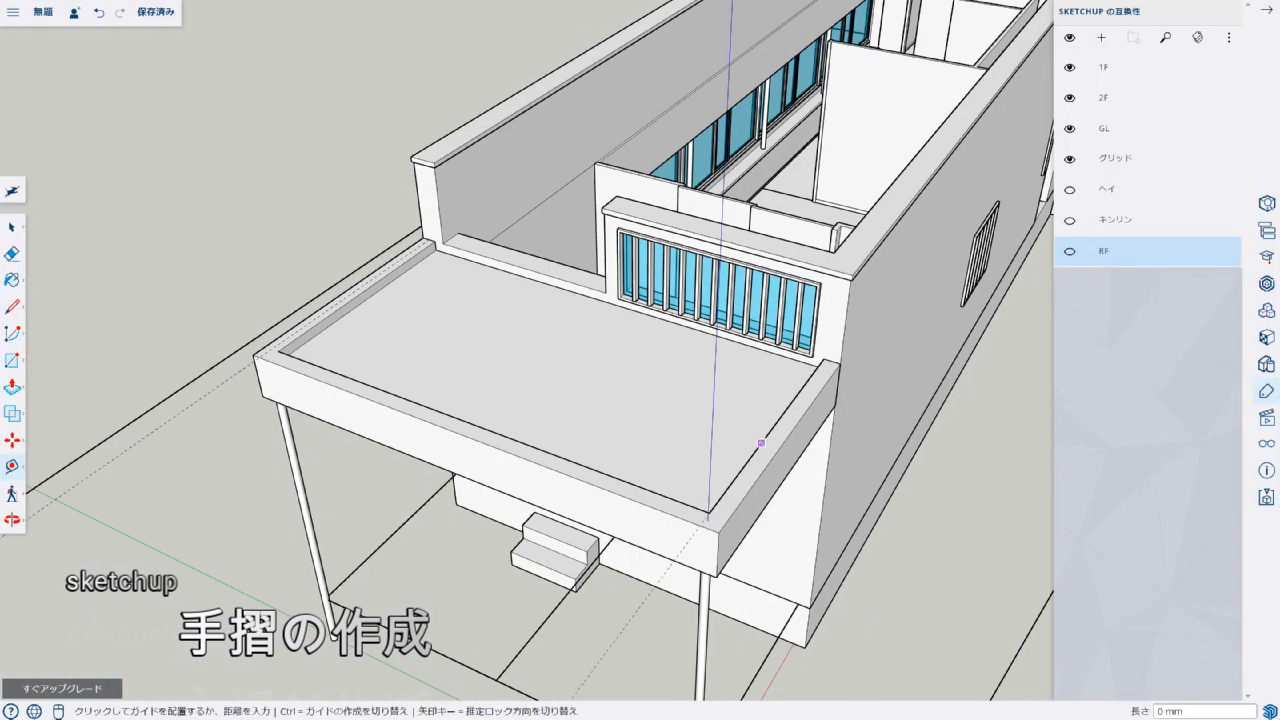
Step: Set out the handrail path with guides 75 mm inside the outer edges of the terrace parapet
scroll(700, 400, up, 3)
scroll(770, 390, down, 2)
click(410, 397)
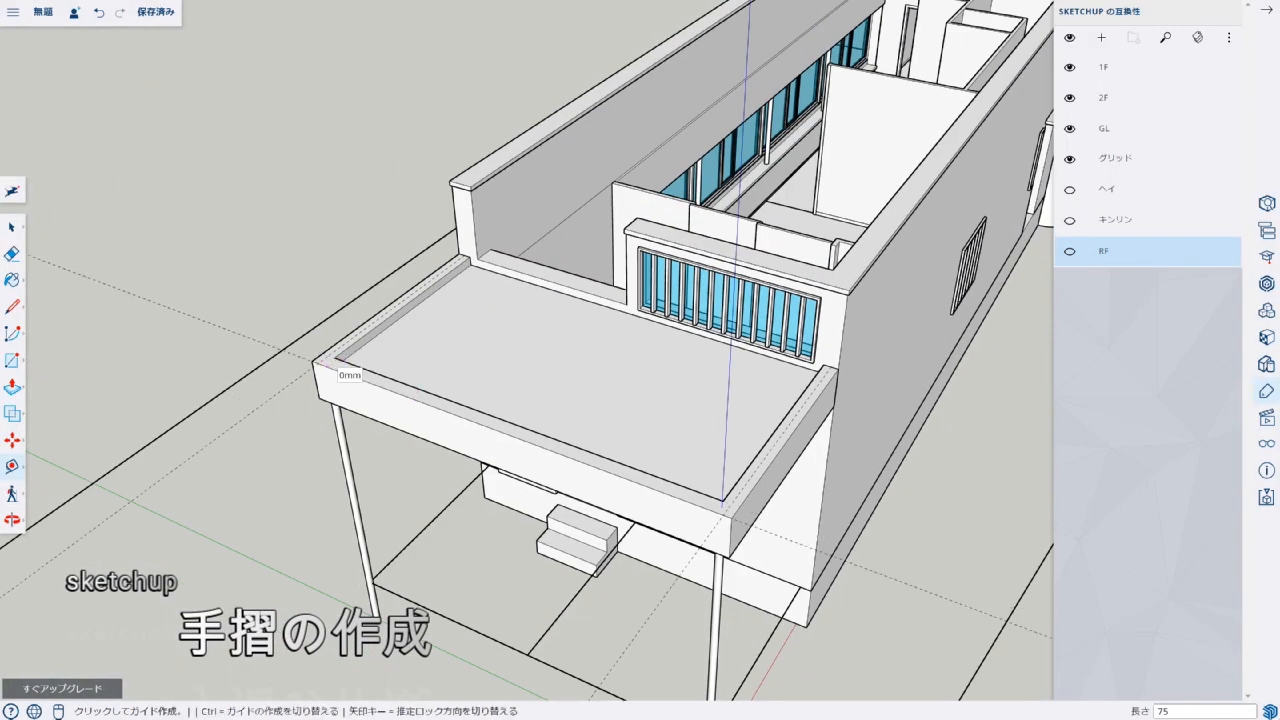
scroll(470, 433, up, 3)
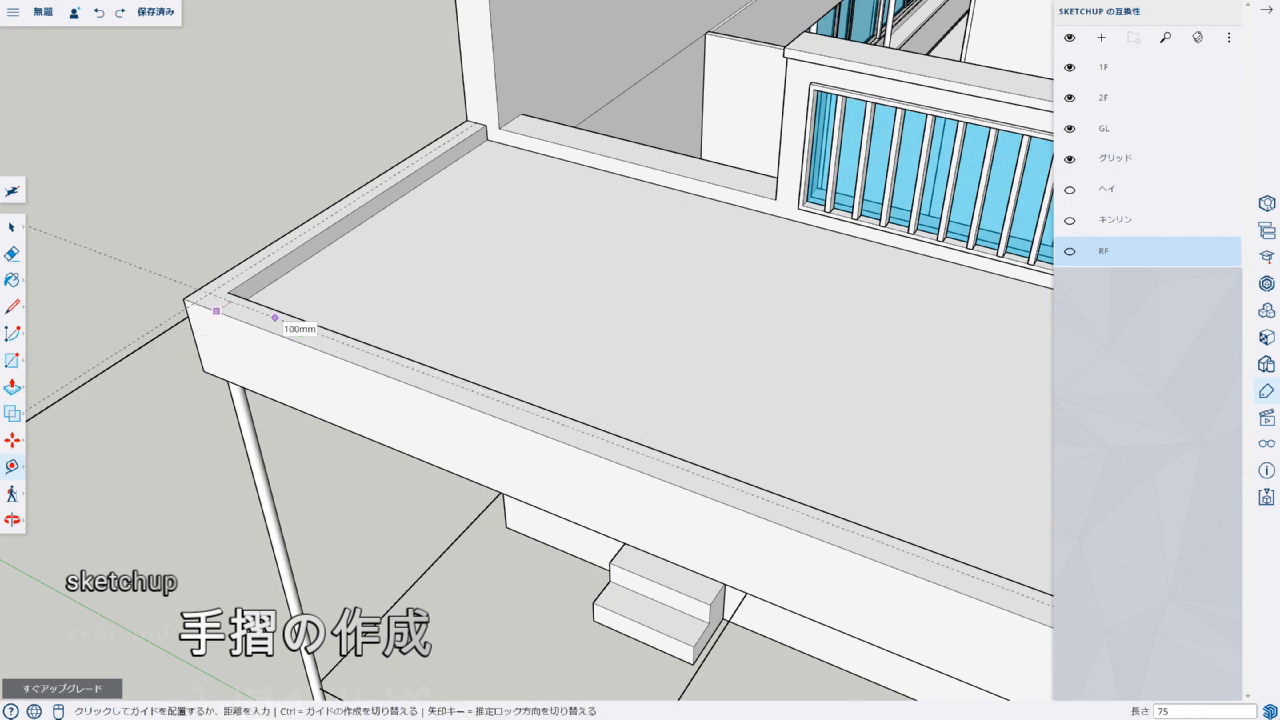
scroll(407, 402, down, 3)
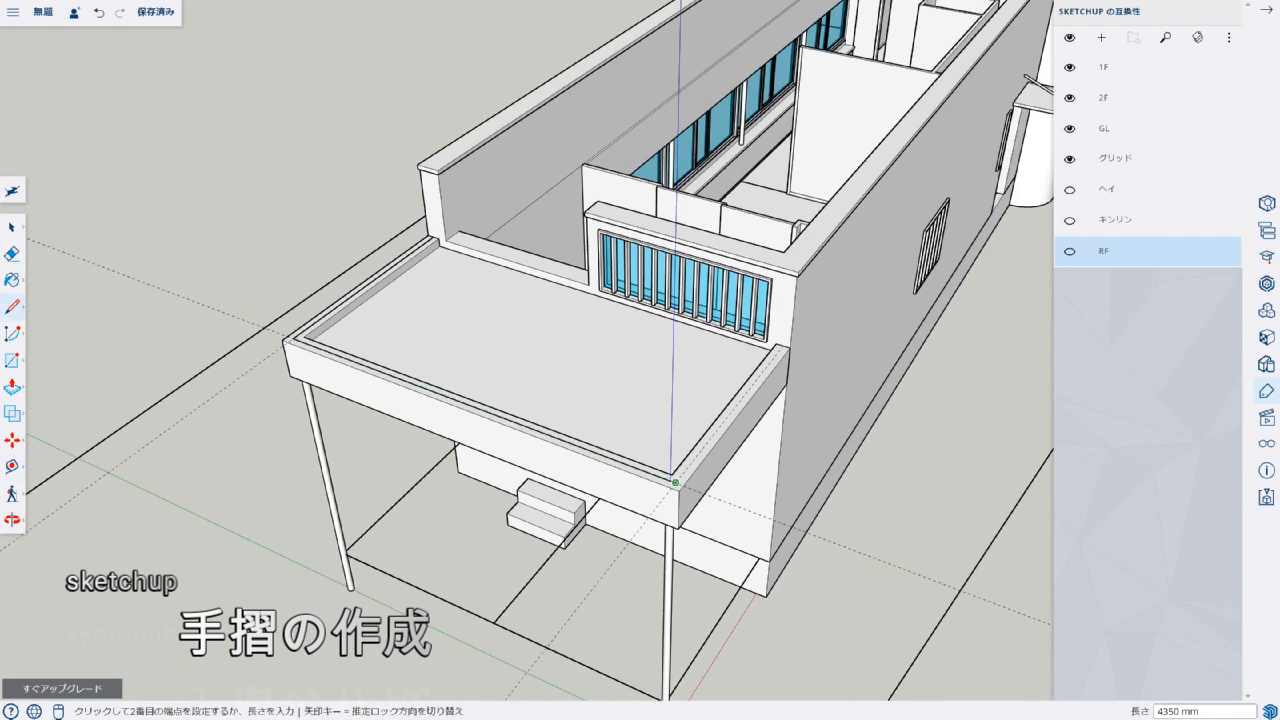
Step: Draw a 75 × 75 mm square at the front left corner of the handrail path on the parapet
click(12, 360)
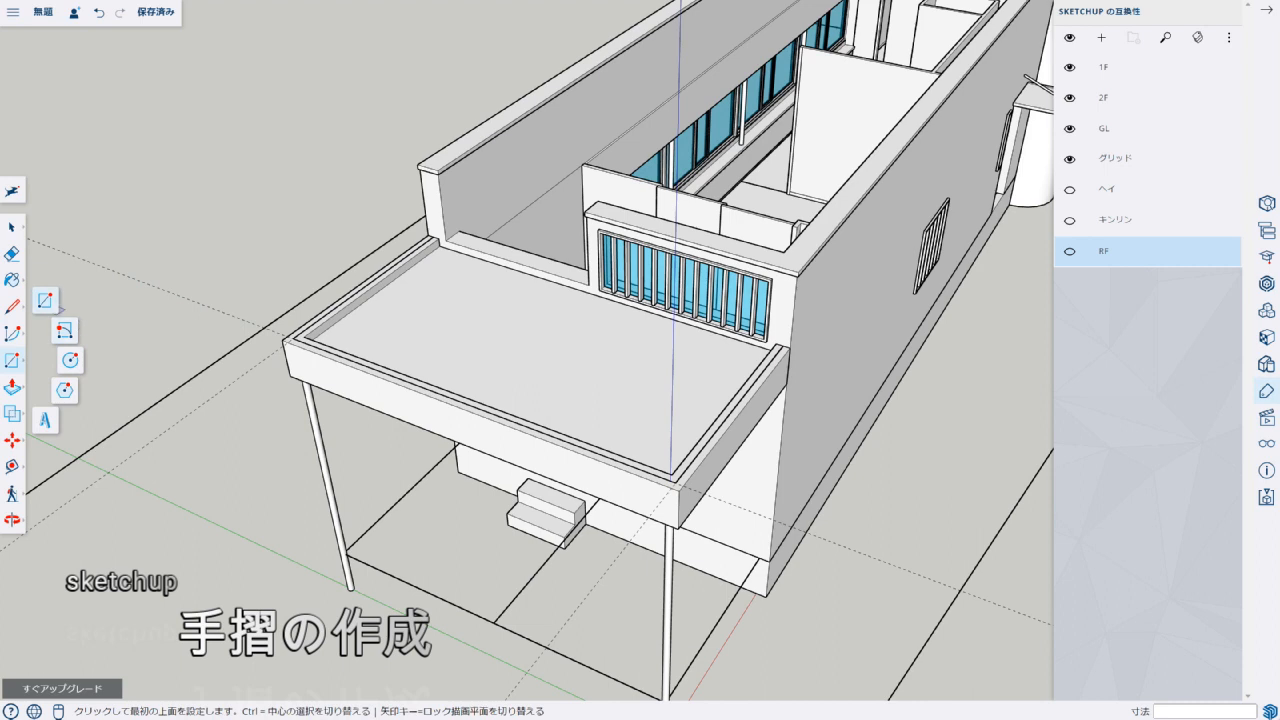
scroll(305, 341, up, 5)
click(258, 333)
click(287, 336)
scroll(180, 350, down, 4)
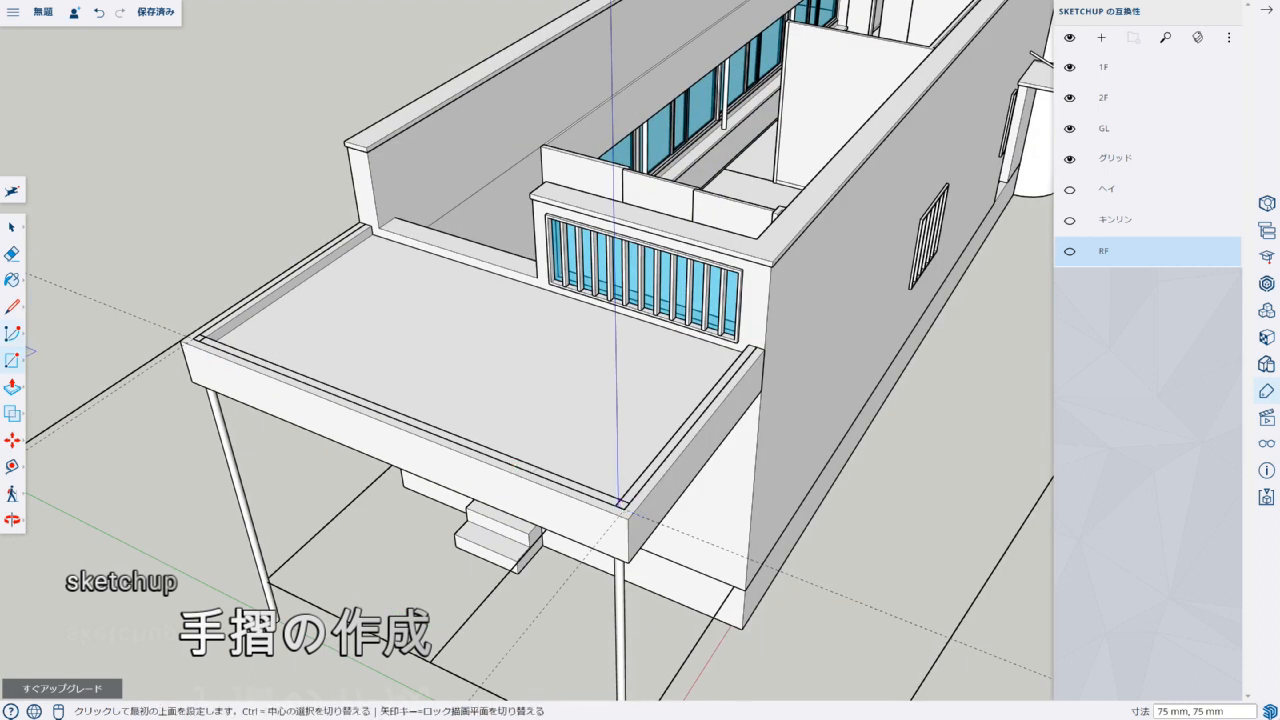
Step: Draw an arc inside the corner square to round the front left corner of the handrail path
click(12, 334)
scroll(131, 291, up, 5)
key(c)
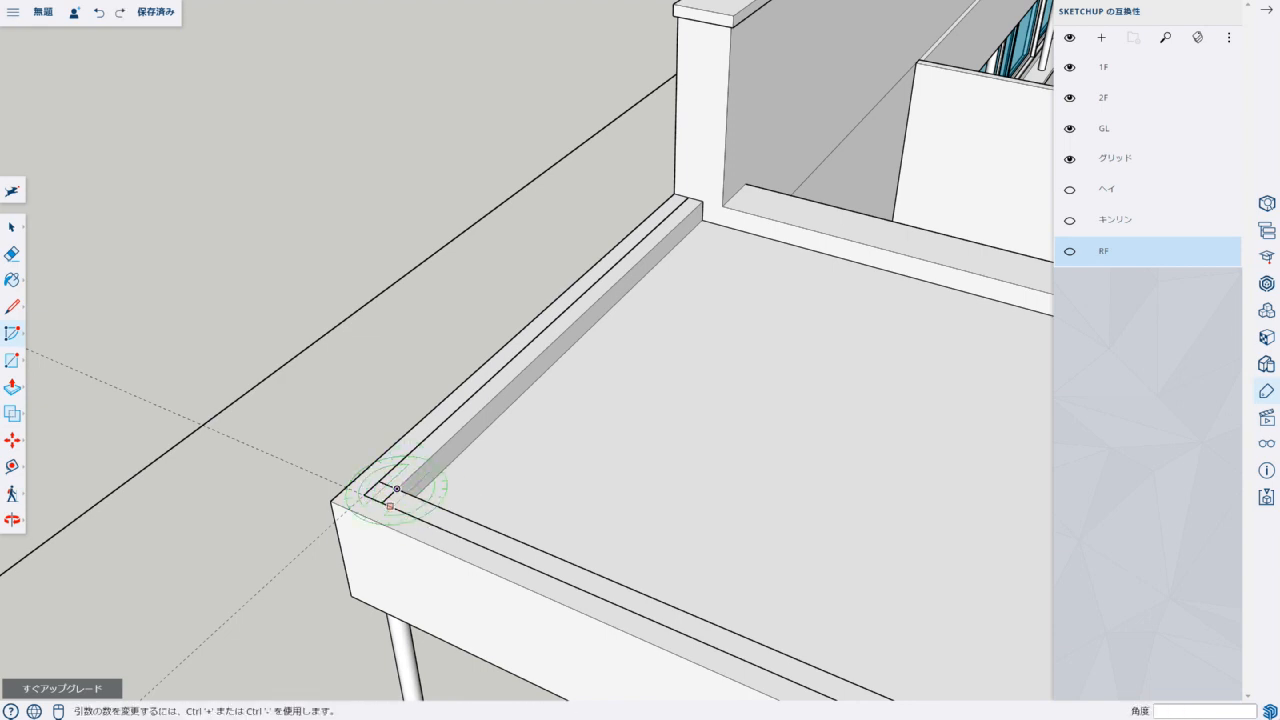
scroll(396, 489, up, 4)
key(a)
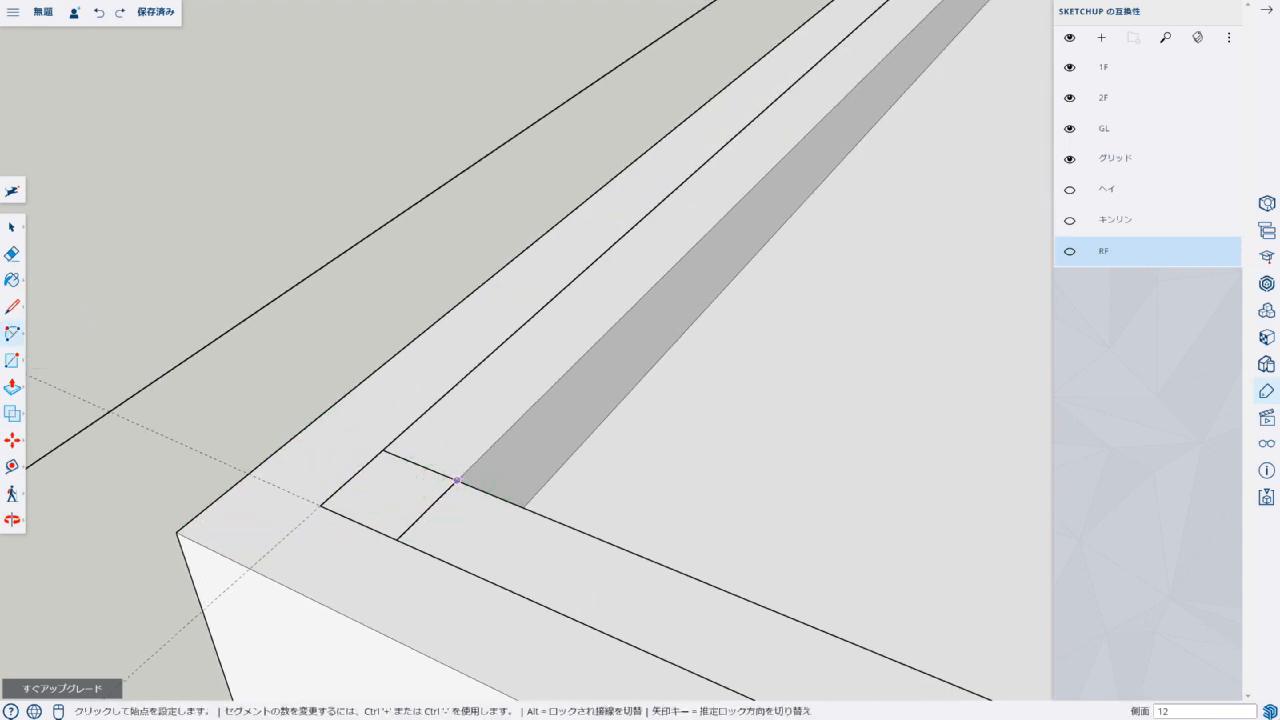
key(a)
click(382, 450)
key(a)
scroll(457, 480, down, 6)
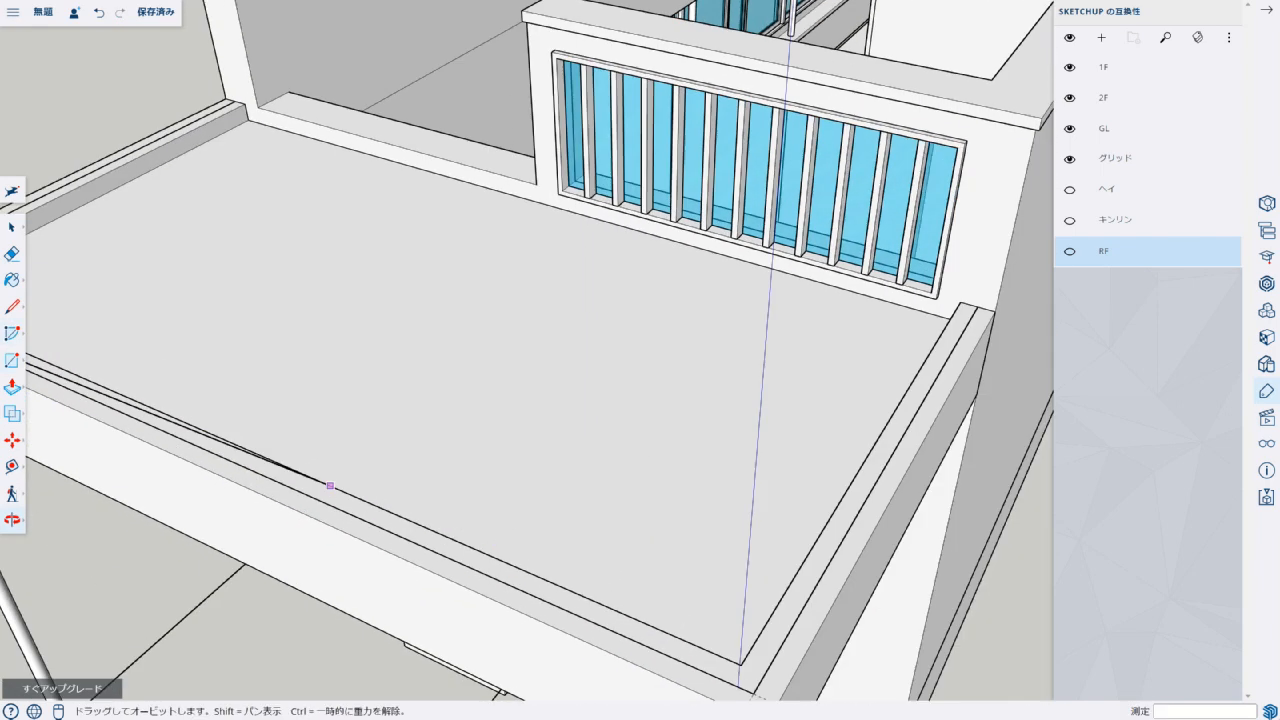
Step: Draw a matching arc at the front right corner of the handrail path
click(731, 686)
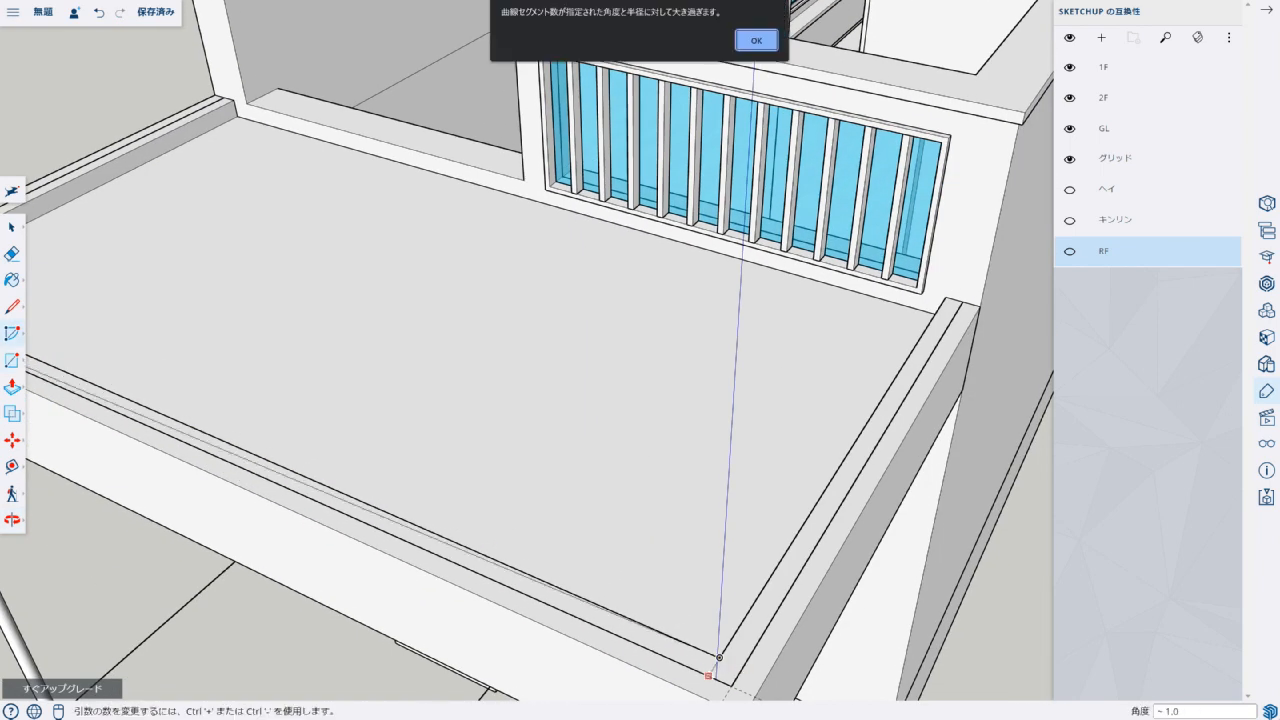
key(Return)
click(742, 667)
click(709, 675)
Step: Erase the square edges and leftover corner lines around the arcs at both front corners
key(e)
scroll(745, 684, up, 3)
drag(738, 680, 706, 682)
scroll(700, 655, down, 5)
shift+middle_drag(670, 610, 920, 635)
scroll(240, 405, up, 6)
drag(252, 378, 246, 390)
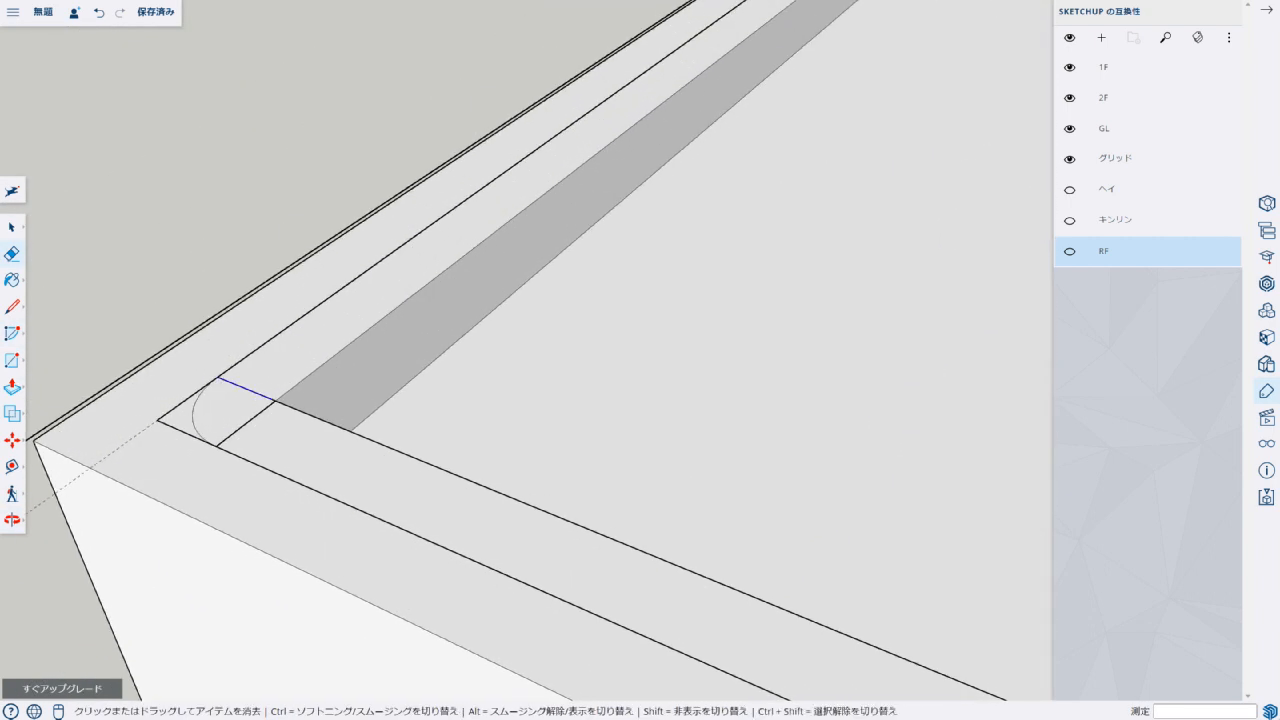
click(180, 431)
scroll(180, 421, down, 3)
Step: Select the rounded handrail path and move it about 765 mm straight up from the parapet
key(space)
click(262, 457)
scroll(190, 412, down, 5)
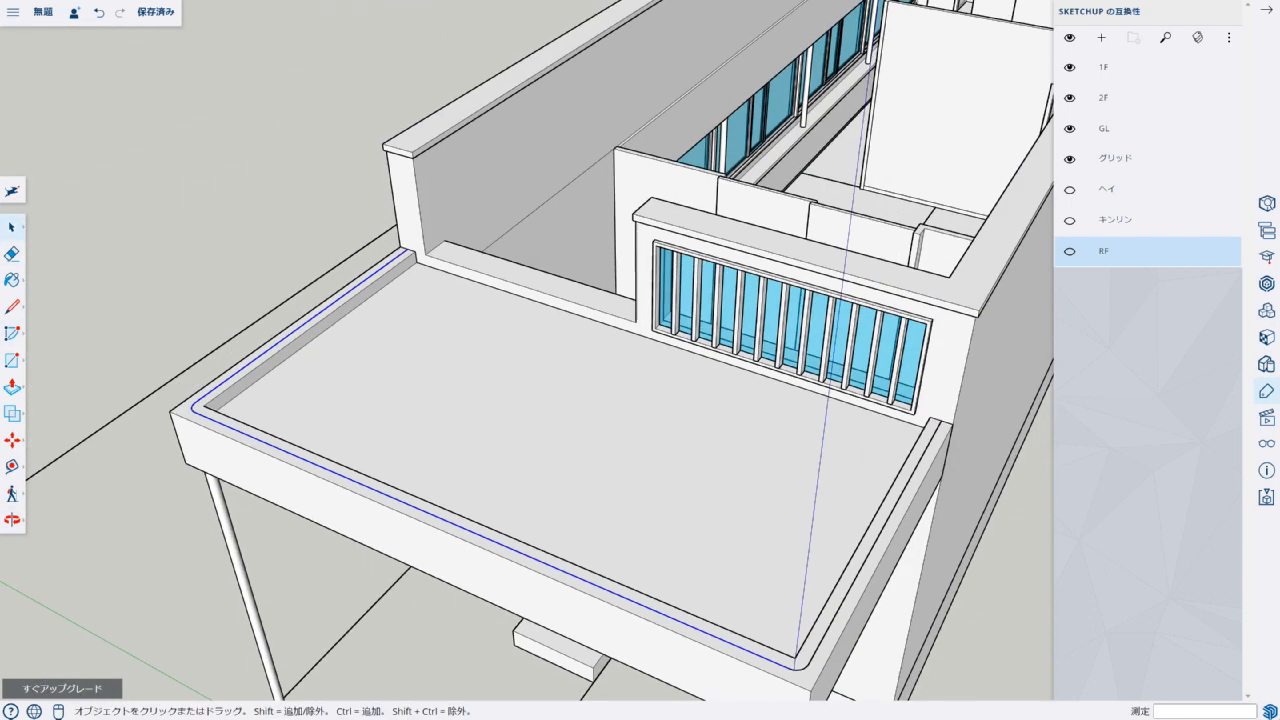
key(m)
click(941, 422)
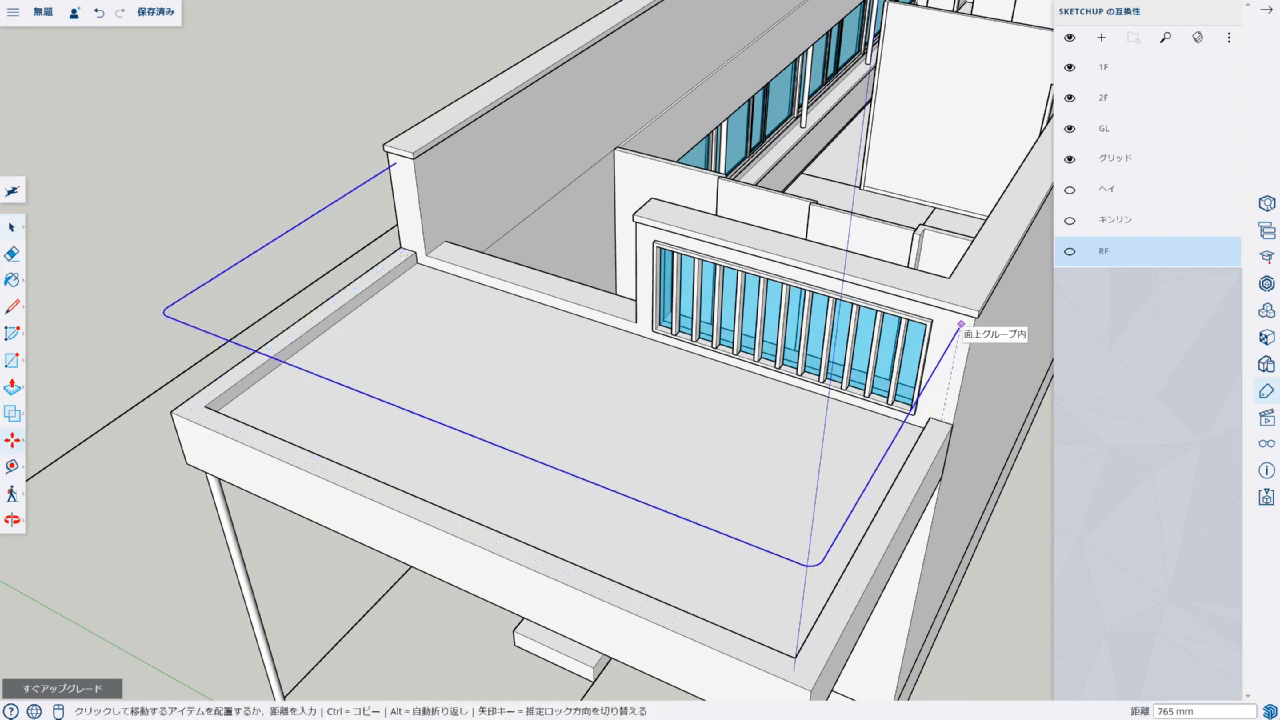
Step: Draw a small circular handrail profile centred on the path's right end at the wall
key(c)
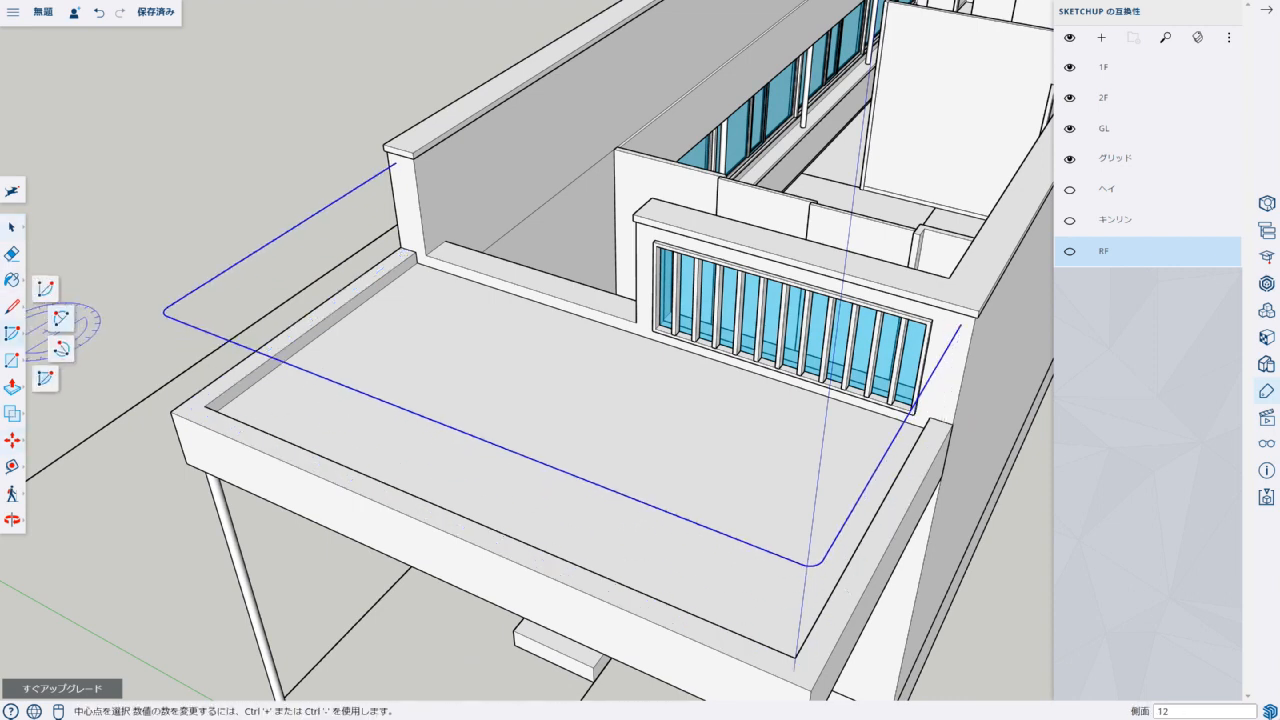
scroll(960, 323, up, 3)
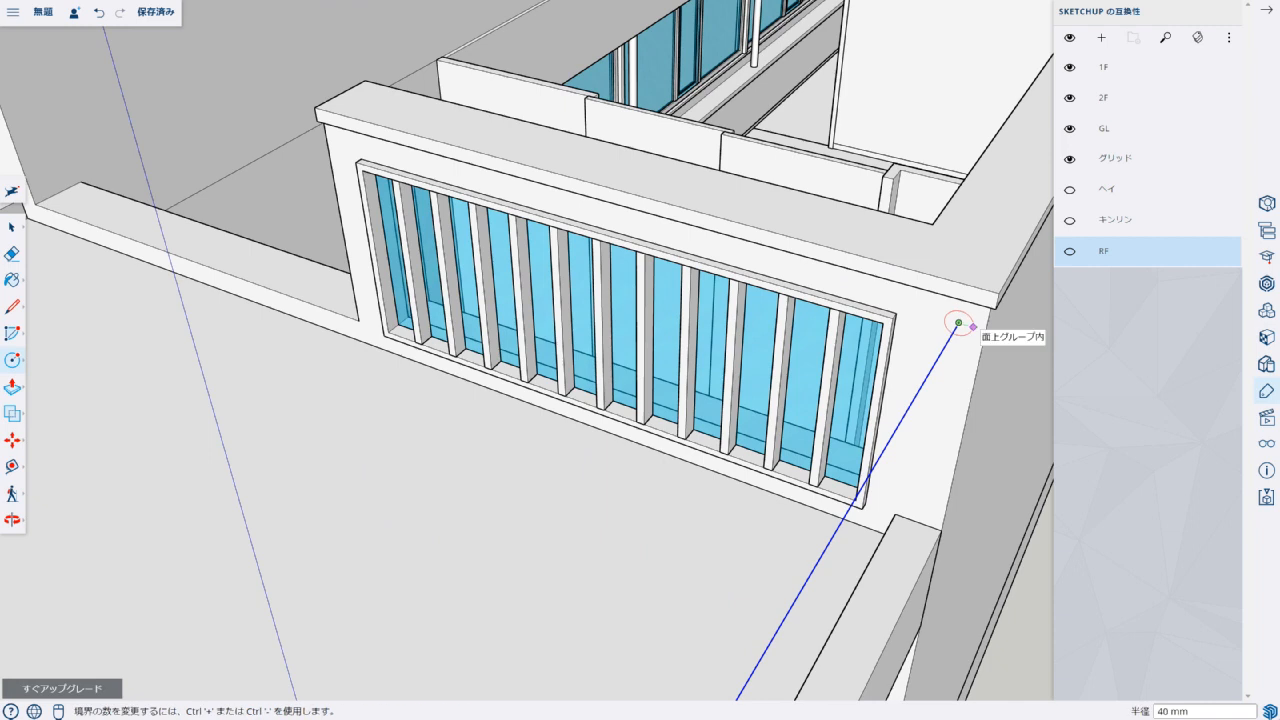
key(space)
scroll(958, 323, down, 4)
Step: Sweep the small circular profile along the rounded handrail path with Follow Me to the wall at the far end
click(12, 387)
click(52, 388)
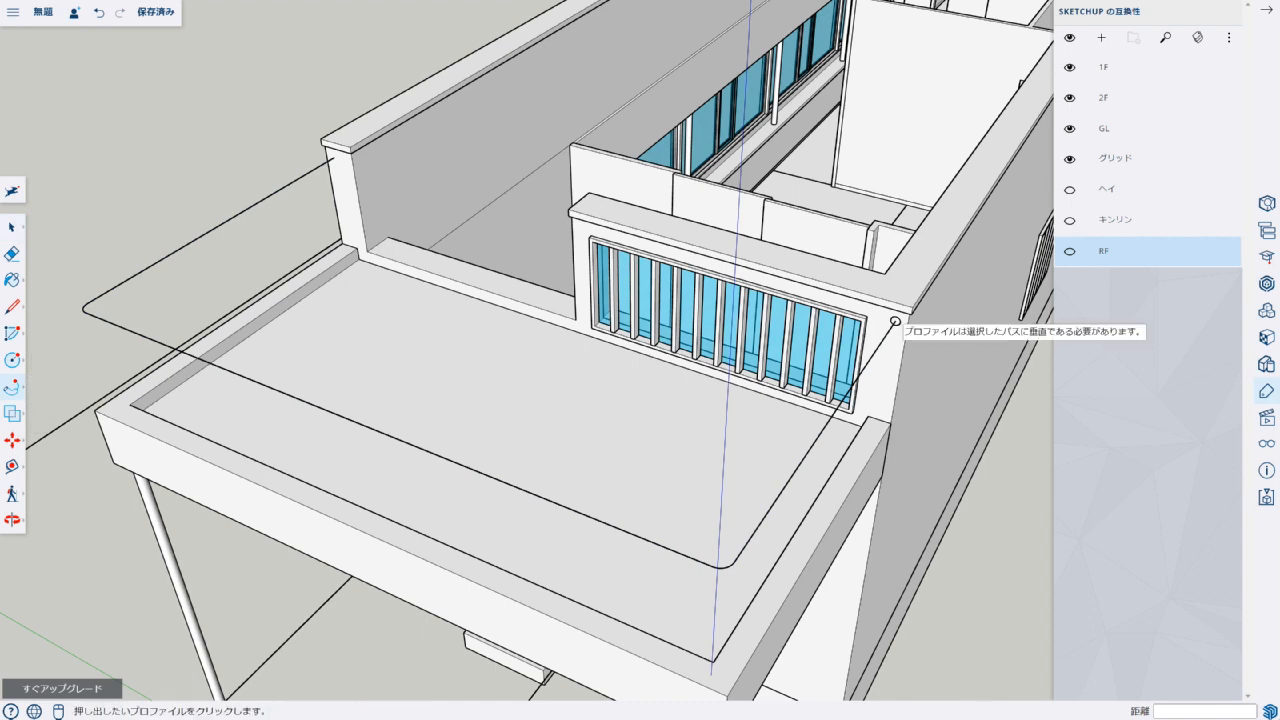
drag(895, 321, 735, 562)
drag(120, 284, 333, 158)
Step: Select the whole swept handrail and make it a group
triple_click(252, 207)
right_click(252, 207)
click(292, 416)
click(200, 150)
Step: Draw a rectangle from the bedroom's inner floor corner using 900 mm and extrude it 400 mm high
middle_drag(717, 440, 586, 405)
scroll(820, 430, up, 3)
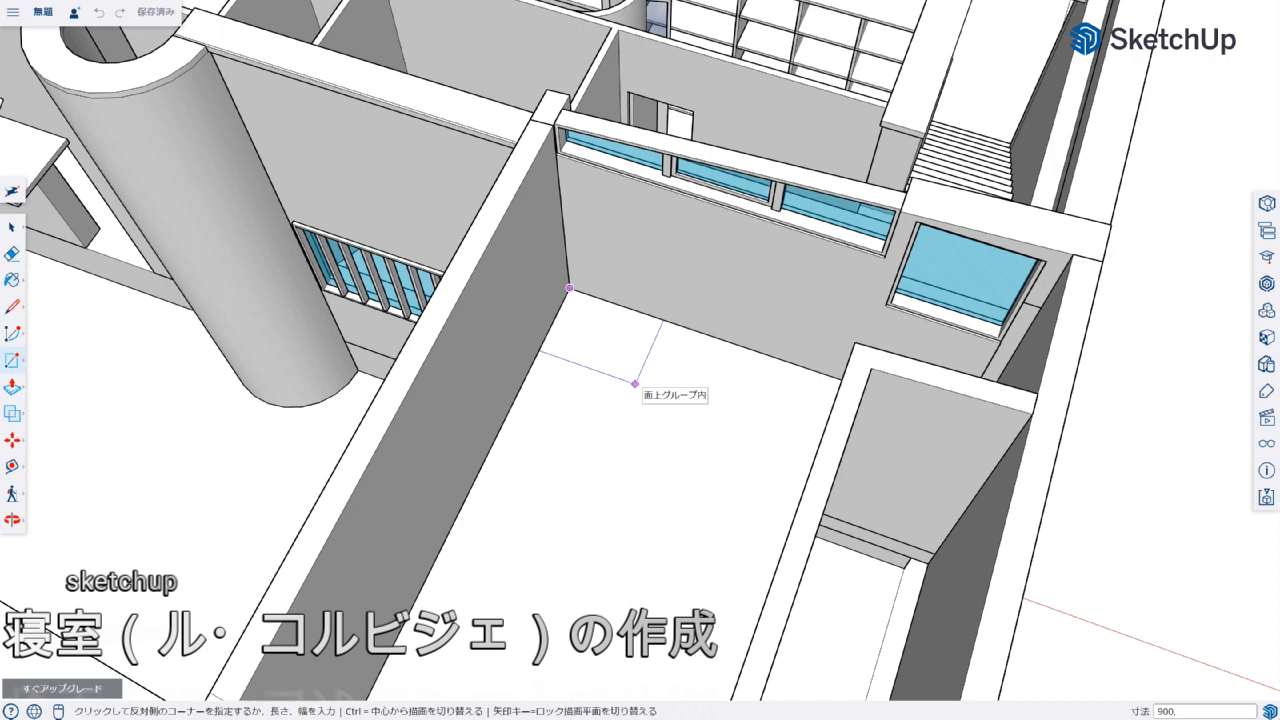
text(900)
key(Return)
key(p)
click(635, 384)
click(635, 363)
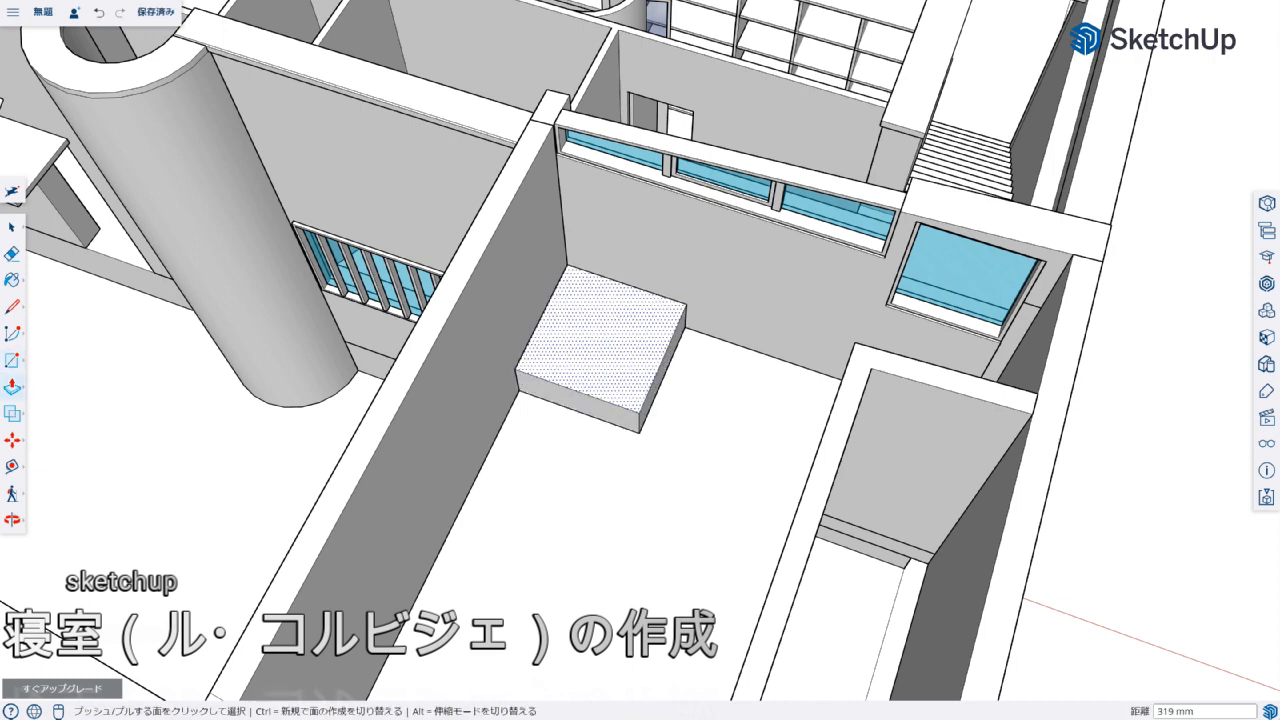
text(400)
key(Return)
Step: Select the whole 400 mm high box in the bedroom corner and make it a group
key(space)
triple_click(622, 356)
right_click(622, 356)
click(674, 566)
Step: Draw a 450 x 450 mm square on top of the box by the wall and extrude it 30 mm
key(r)
click(626, 277)
text(450,450)
key(Return)
key(p)
click(646, 318)
click(646, 308)
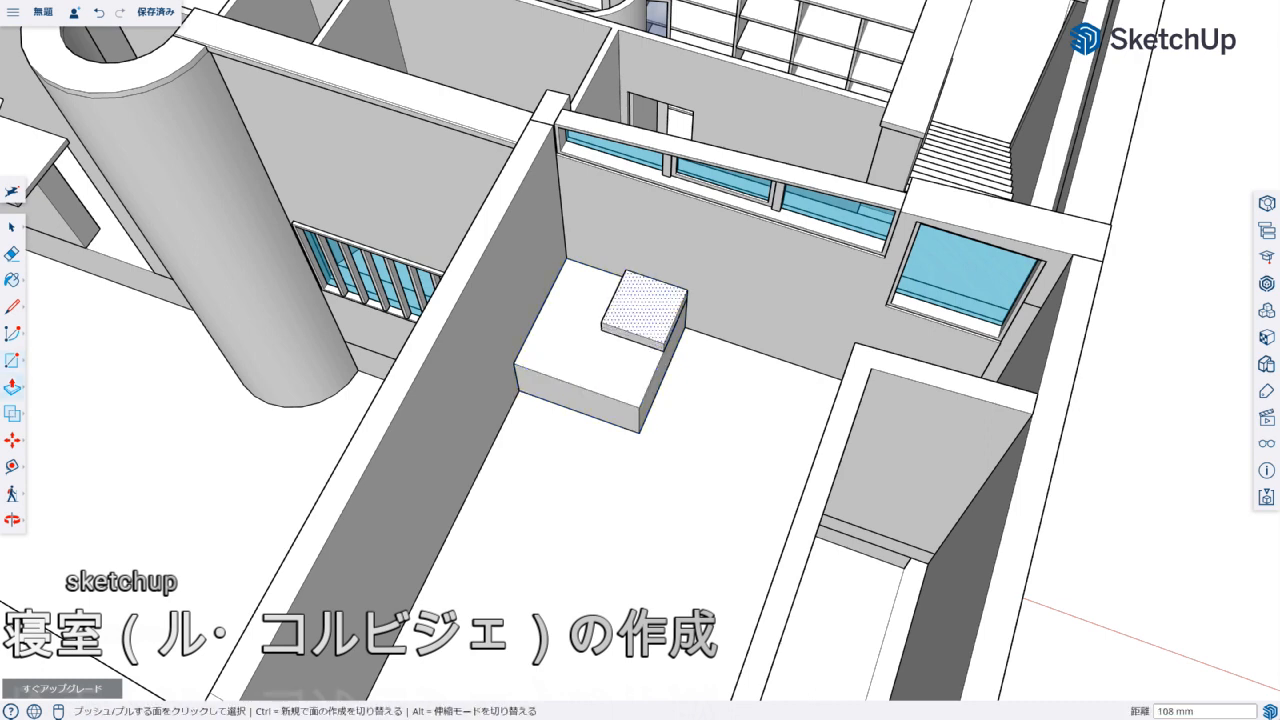
text(30)
key(Return)
Step: Select the whole thin square slab on the box and make it a group
key(space)
triple_click(643, 326)
right_click(643, 326)
click(686, 537)
Step: Extend two adjacent sides of the thin slab outward by 200 mm each
scroll(636, 330, up, 2)
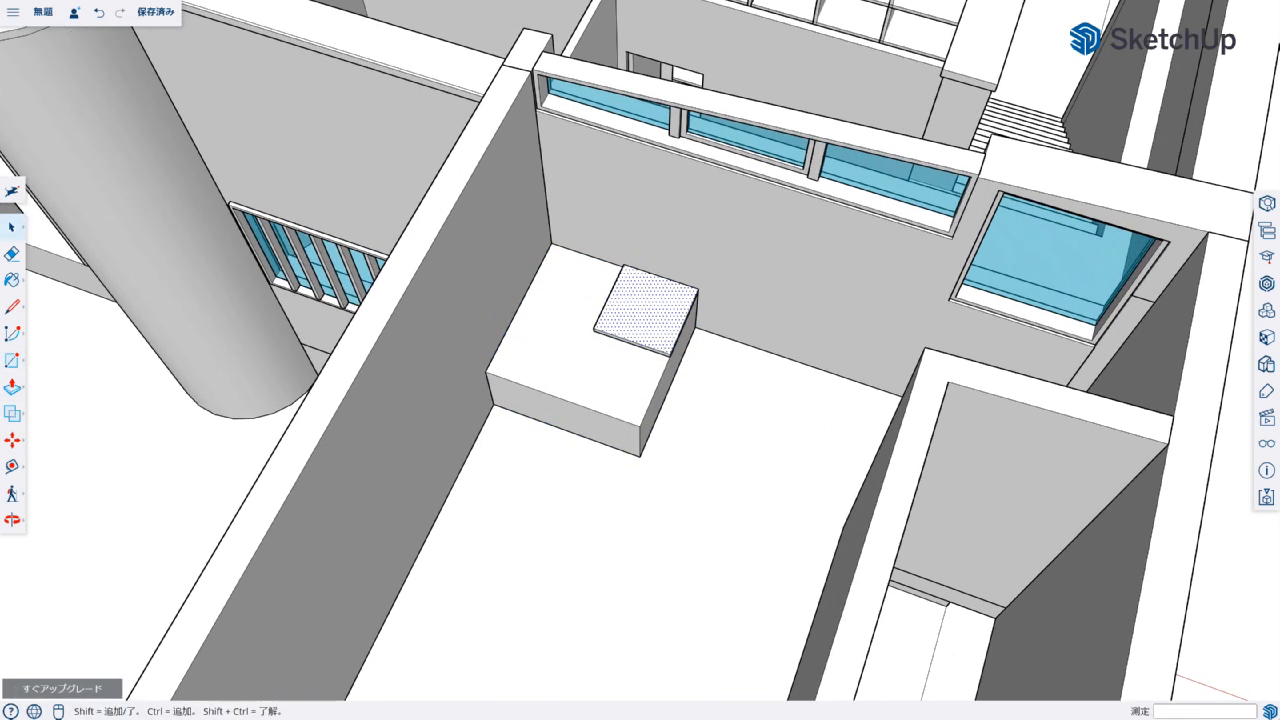
key(p)
key(Delete)
scroll(647, 340, up, 3)
click(645, 341)
text(200)
key(Return)
middle_drag(640, 375, 570, 355)
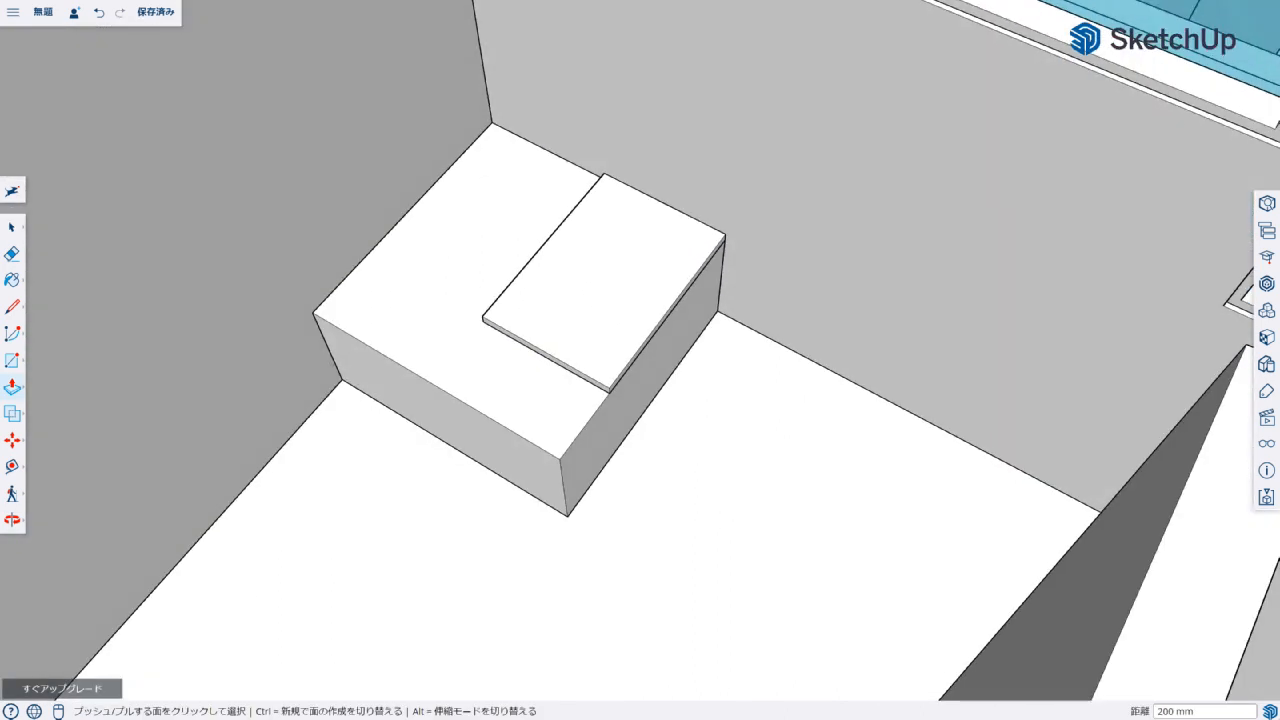
click(670, 318)
click(692, 330)
text(20)
key(Return)
Step: Place two guides 325 mm from the slab's edges so that they cross at its centre
key(space)
key(t)
click(545, 241)
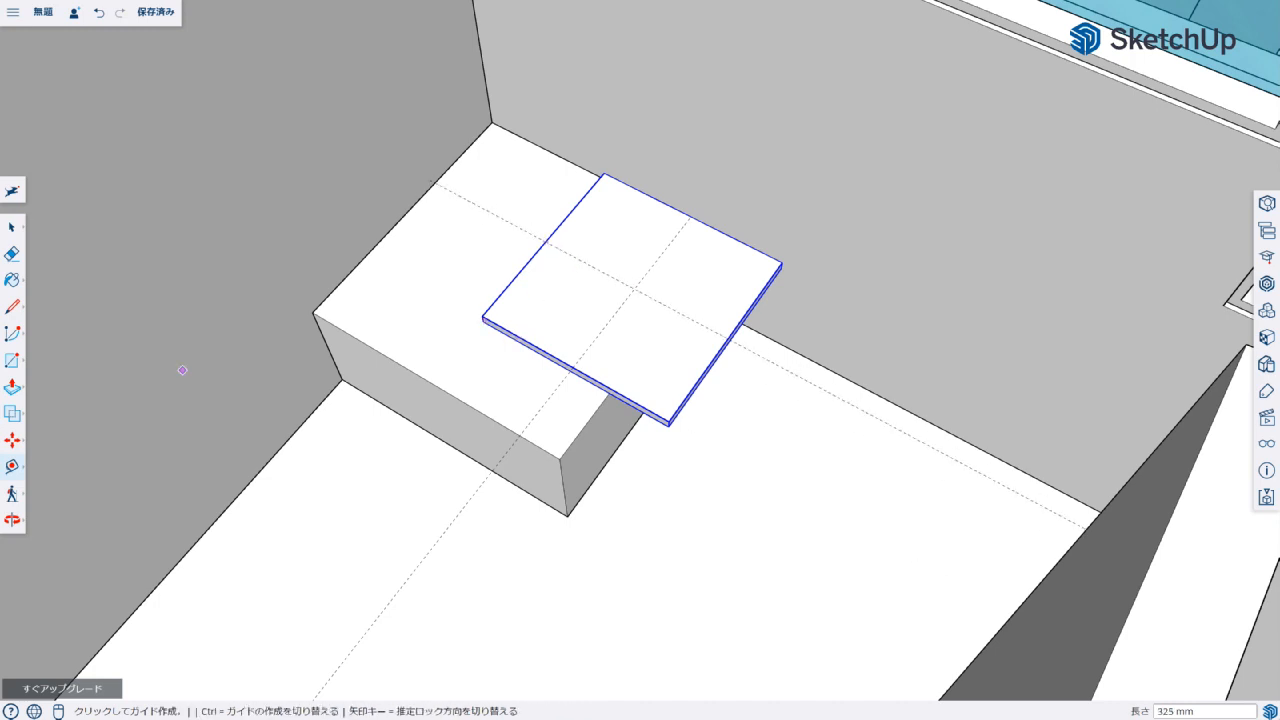
Step: Draw a small circle at the guides' crossing on the slab and extrude it upward into a post
key(c)
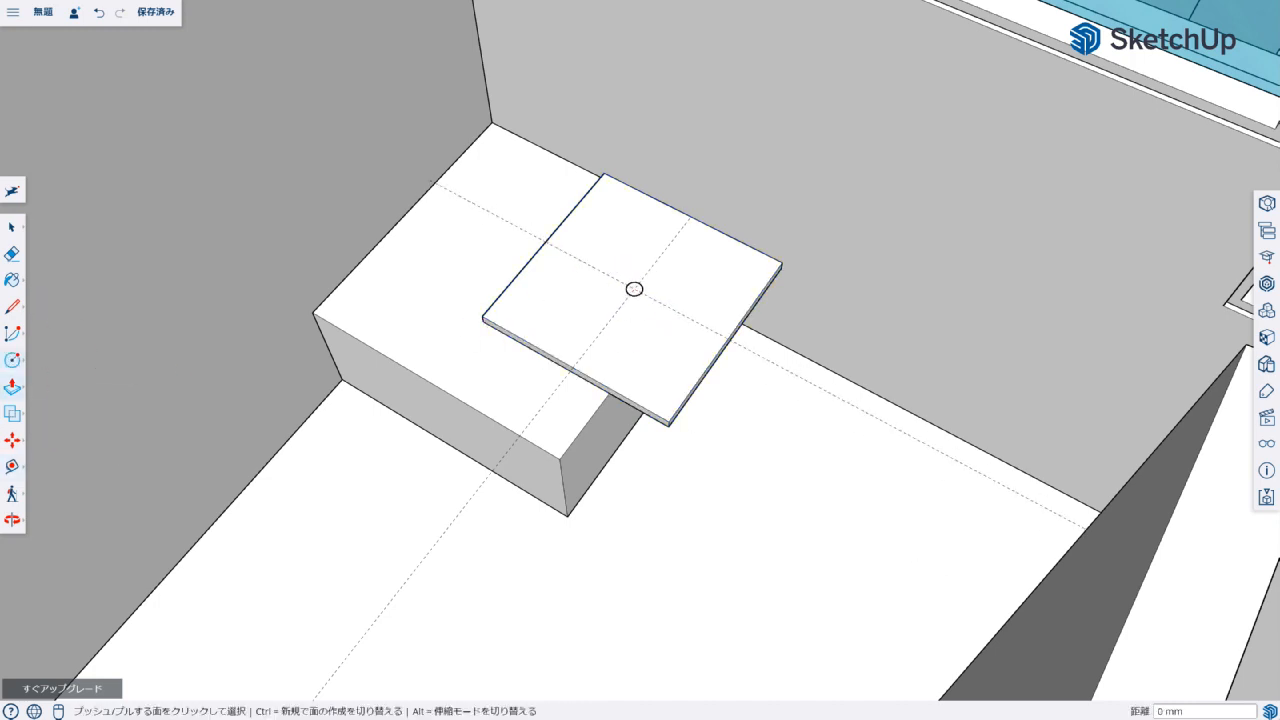
text(00)
key(Return)
Step: Make the post a group and combine it with the slab in a single table group
key(space)
triple_click(629, 237)
right_click(627, 237)
click(680, 446)
shift+click(665, 355)
right_click(665, 355)
click(716, 586)
right_click(668, 355)
click(644, 360)
right_click(643, 360)
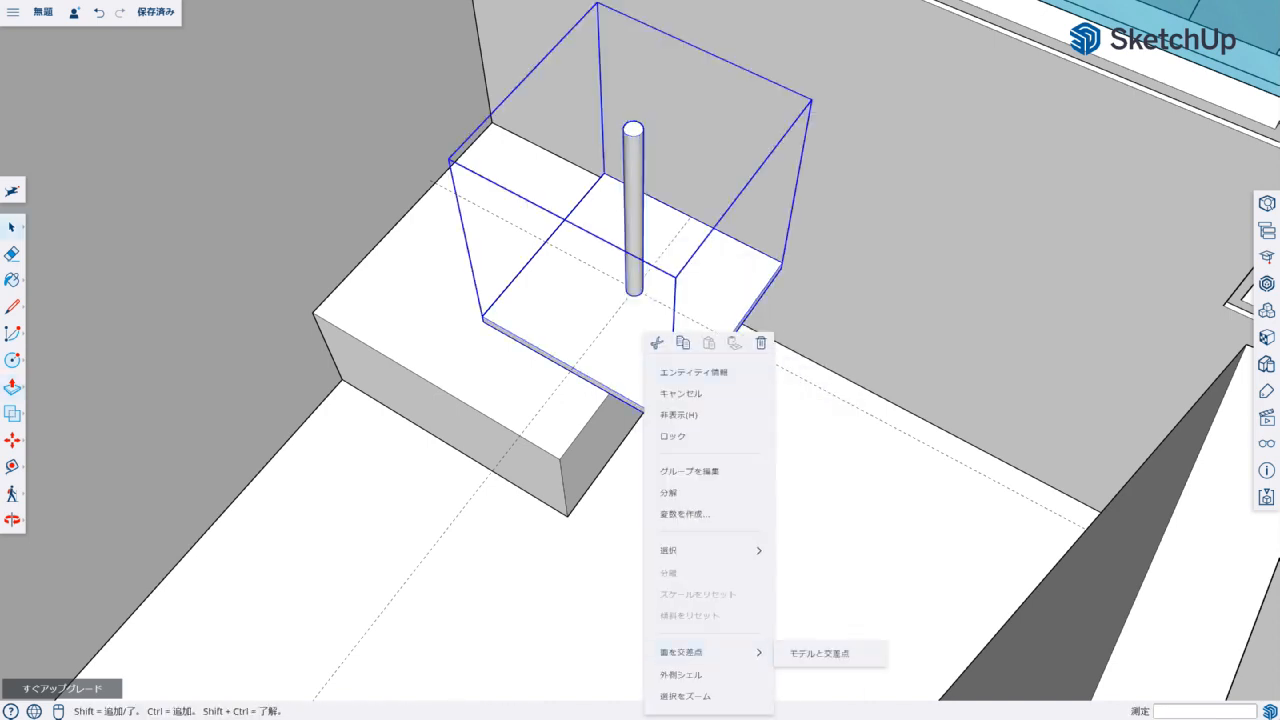
mouse_move(700, 652)
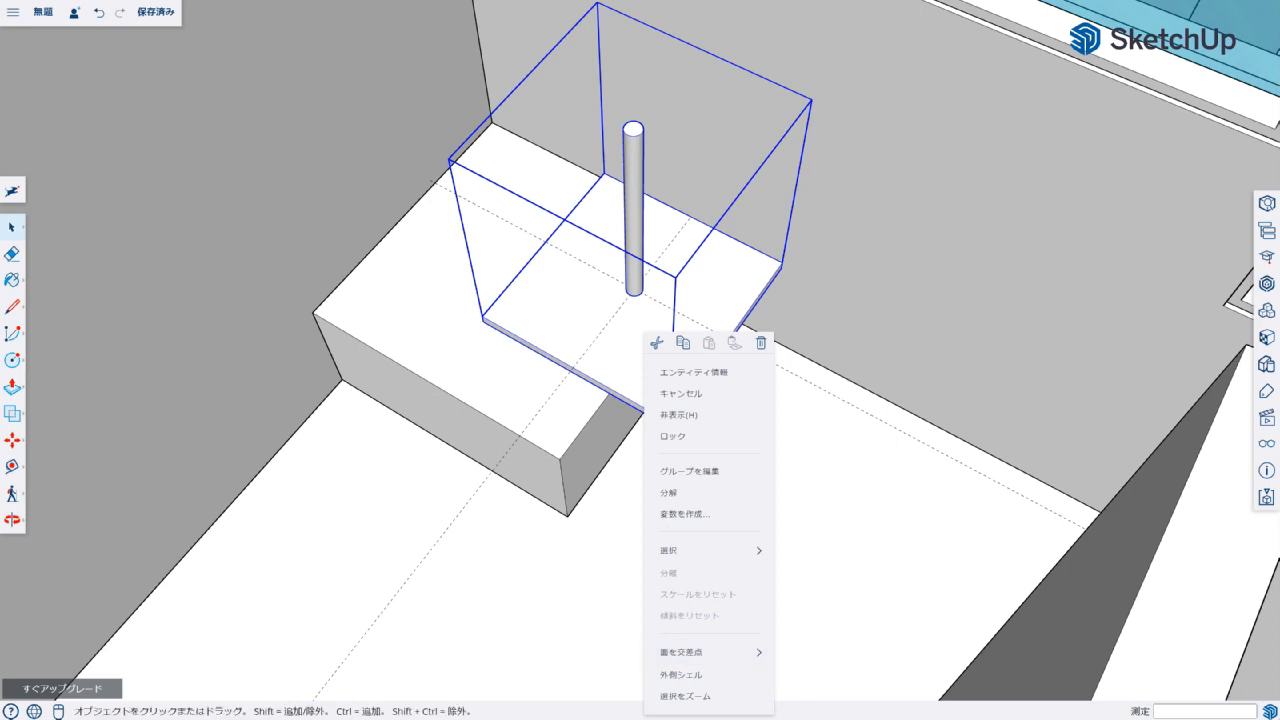
Step: Rotate the table group upside down so that the slab is above the post
scroll(642, 562, down, 2)
middle_drag(680, 514, 728, 485)
key(q)
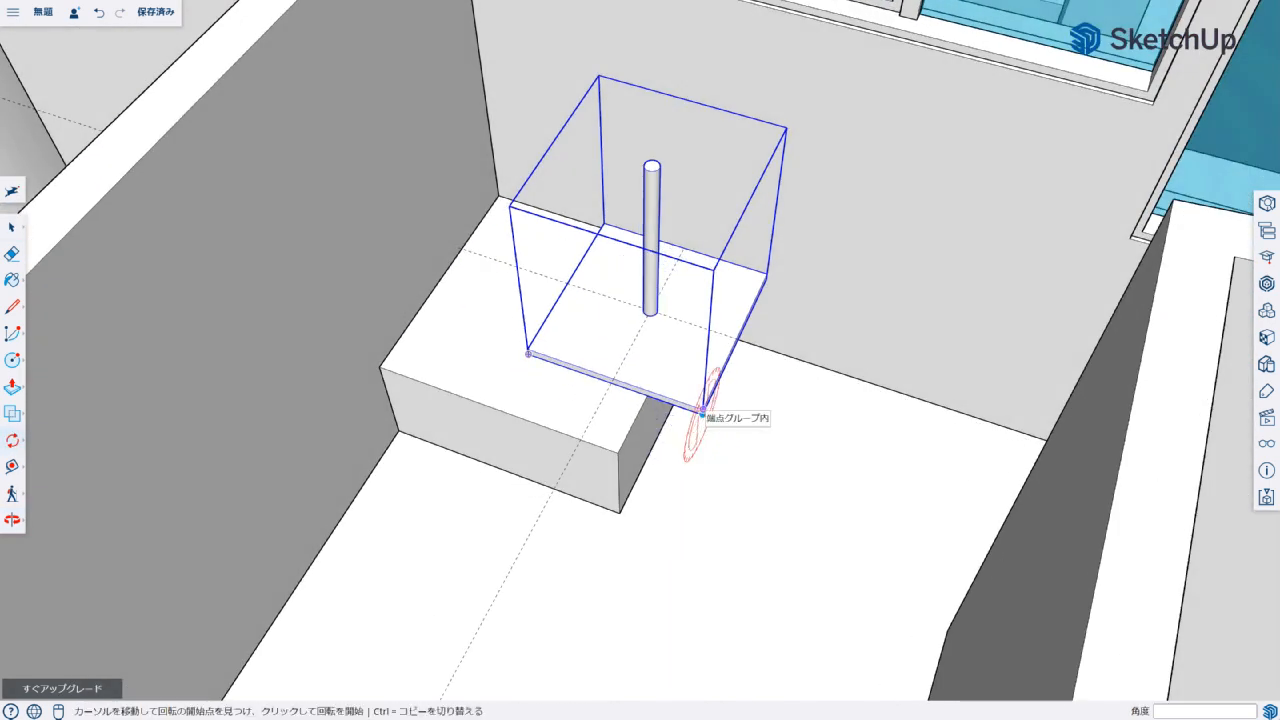
click(767, 274)
click(626, 579)
Step: Move the table onto the box, placing the base of its post at the guides' crossing
key(m)
click(626, 578)
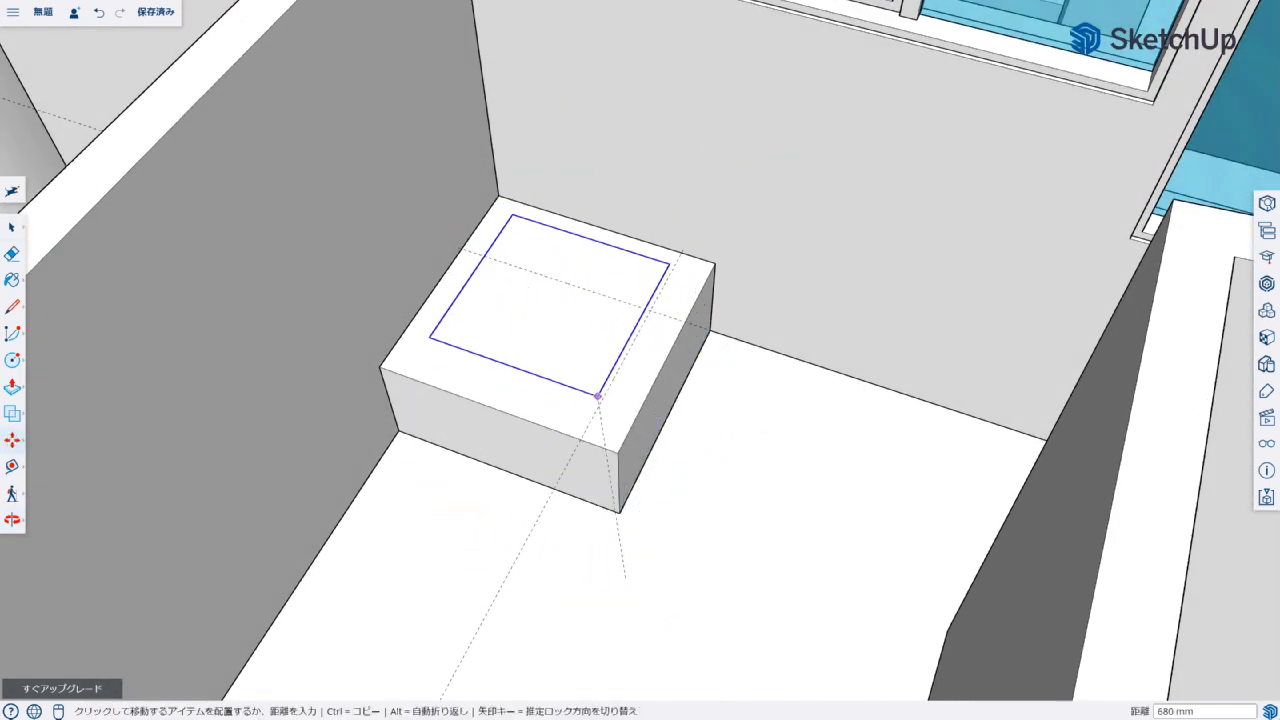
click(783, 236)
middle_drag(784, 236, 700, 262)
click(657, 357)
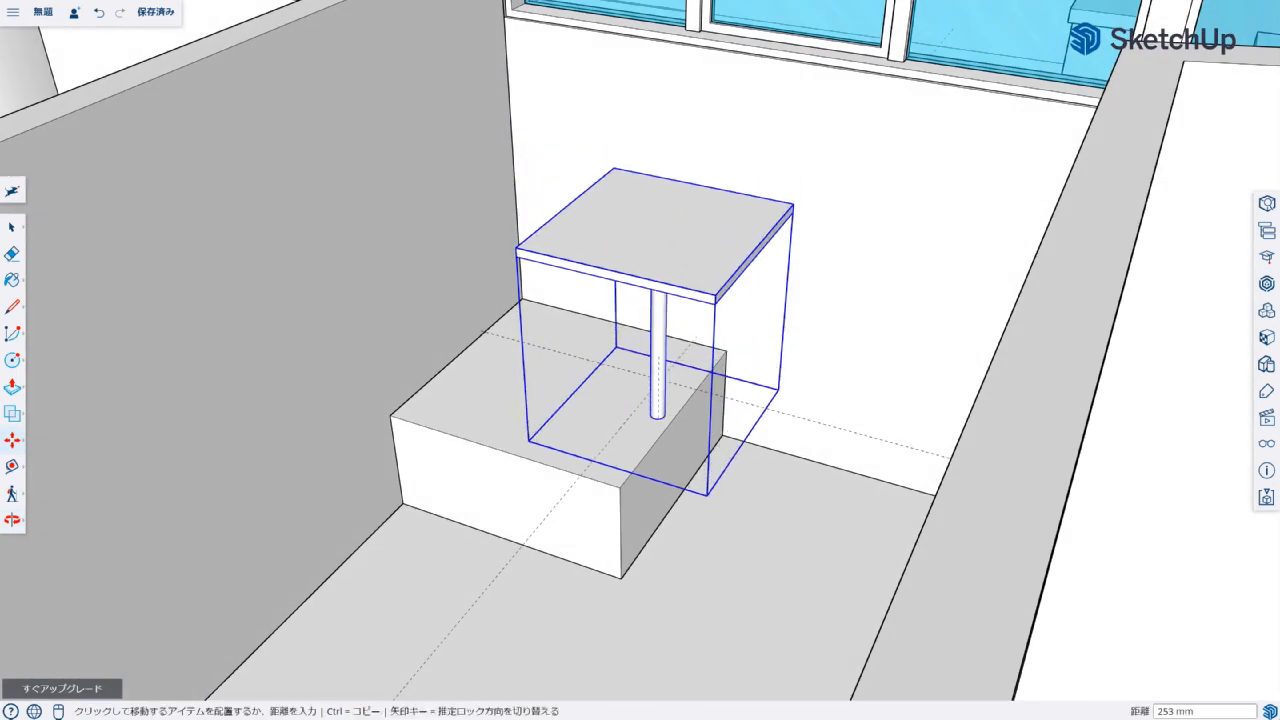
scroll(680, 345, up, 5)
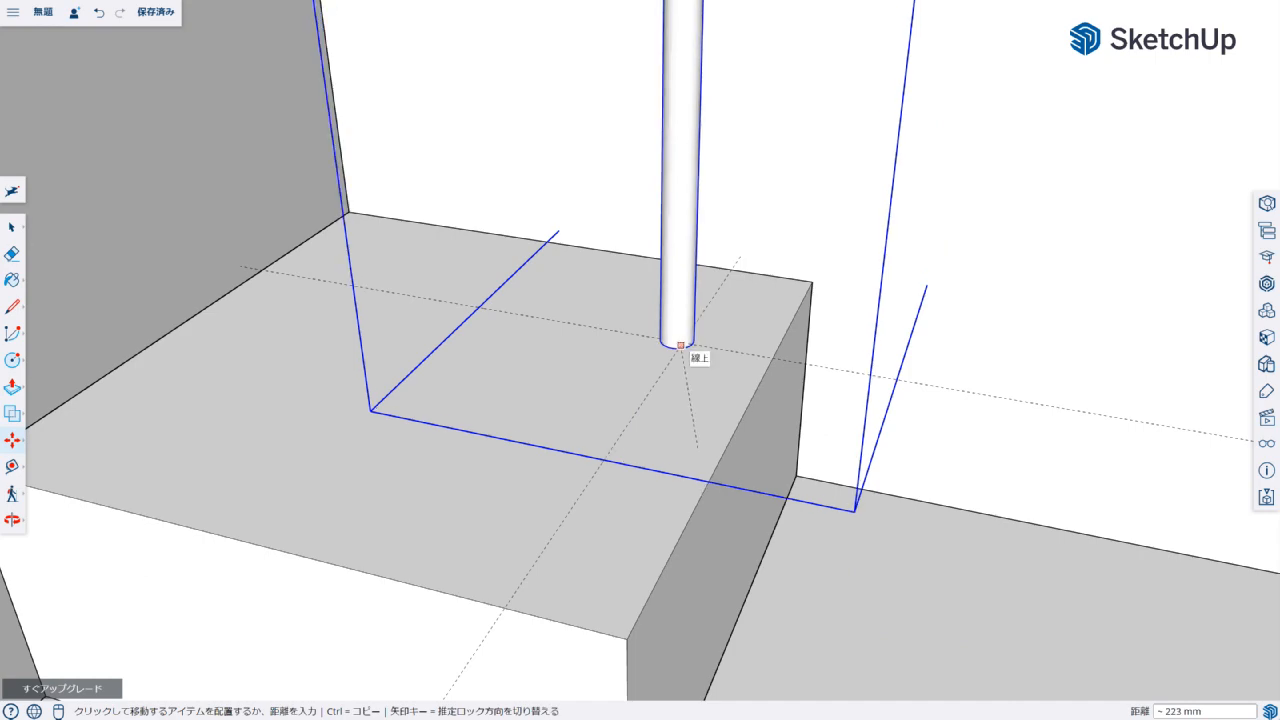
scroll(680, 345, down, 5)
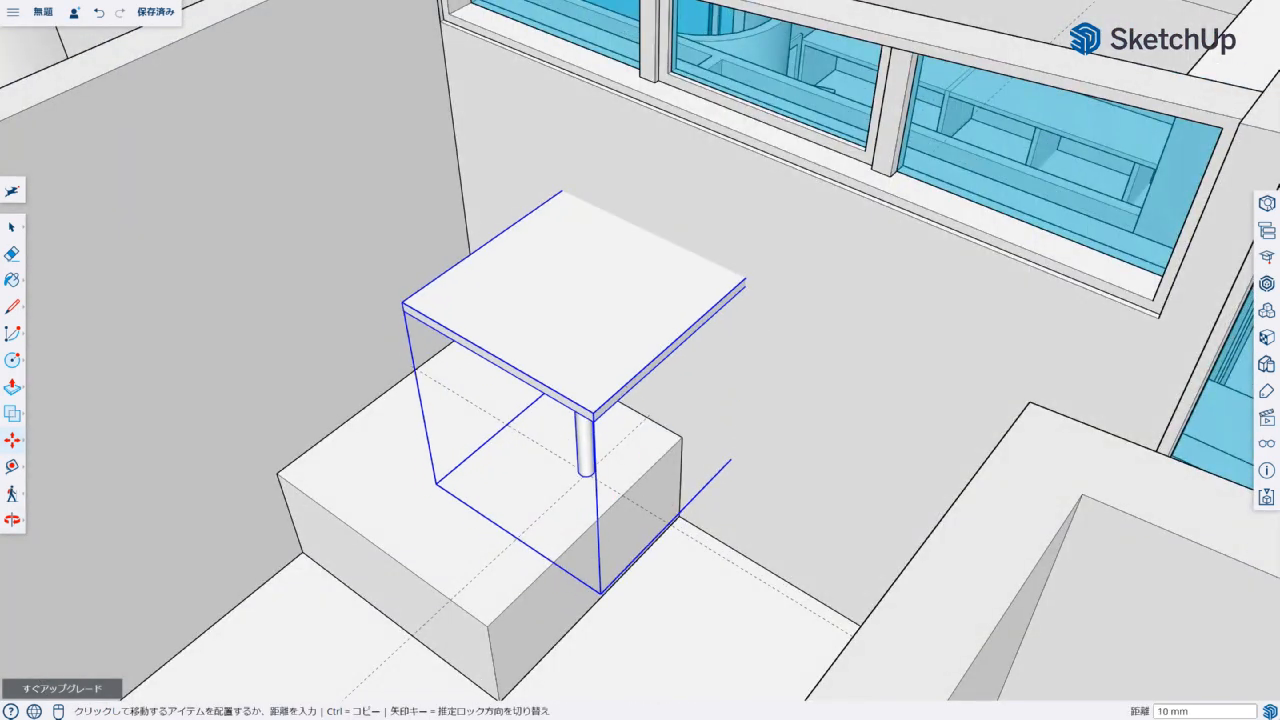
scroll(680, 345, down, 5)
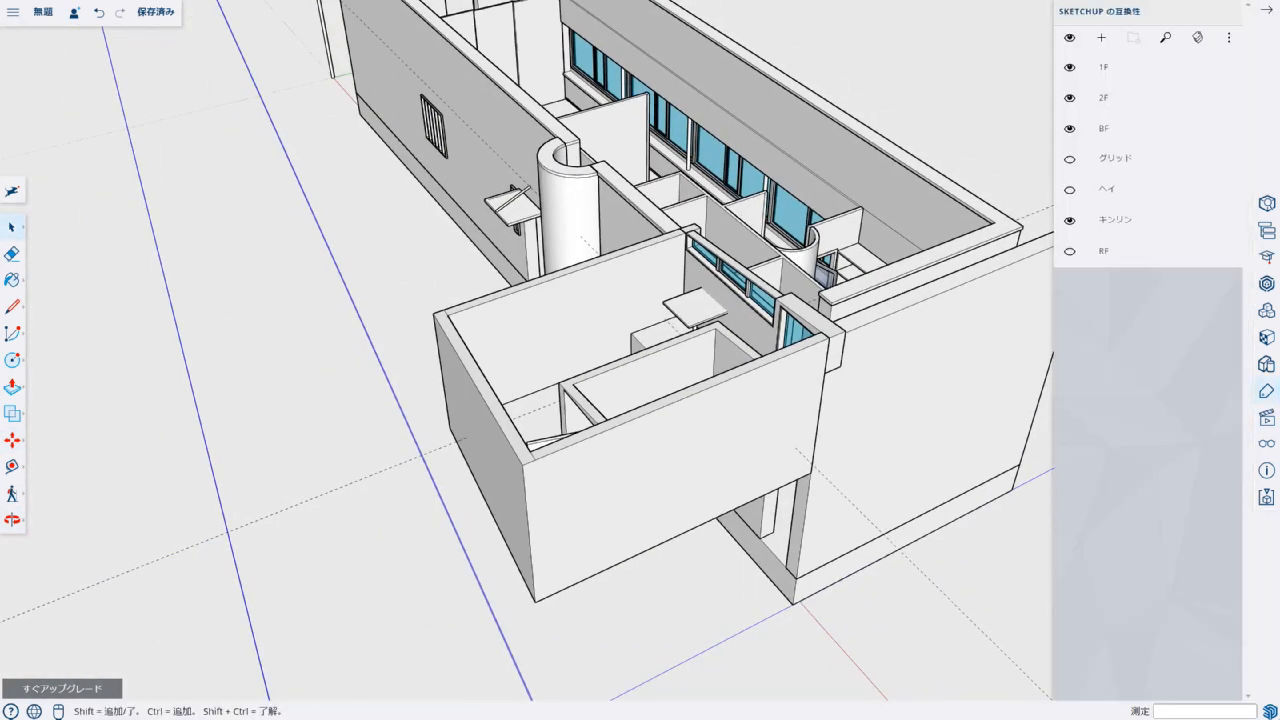
Step: Hide the キンリン tag and build a 900 mm wide, 150 mm high bed block in the bedroom's outer corner
click(1070, 220)
scroll(676, 300, up, 4)
middle_drag(676, 290, 530, 404)
scroll(640, 360, down, 1)
key(r)
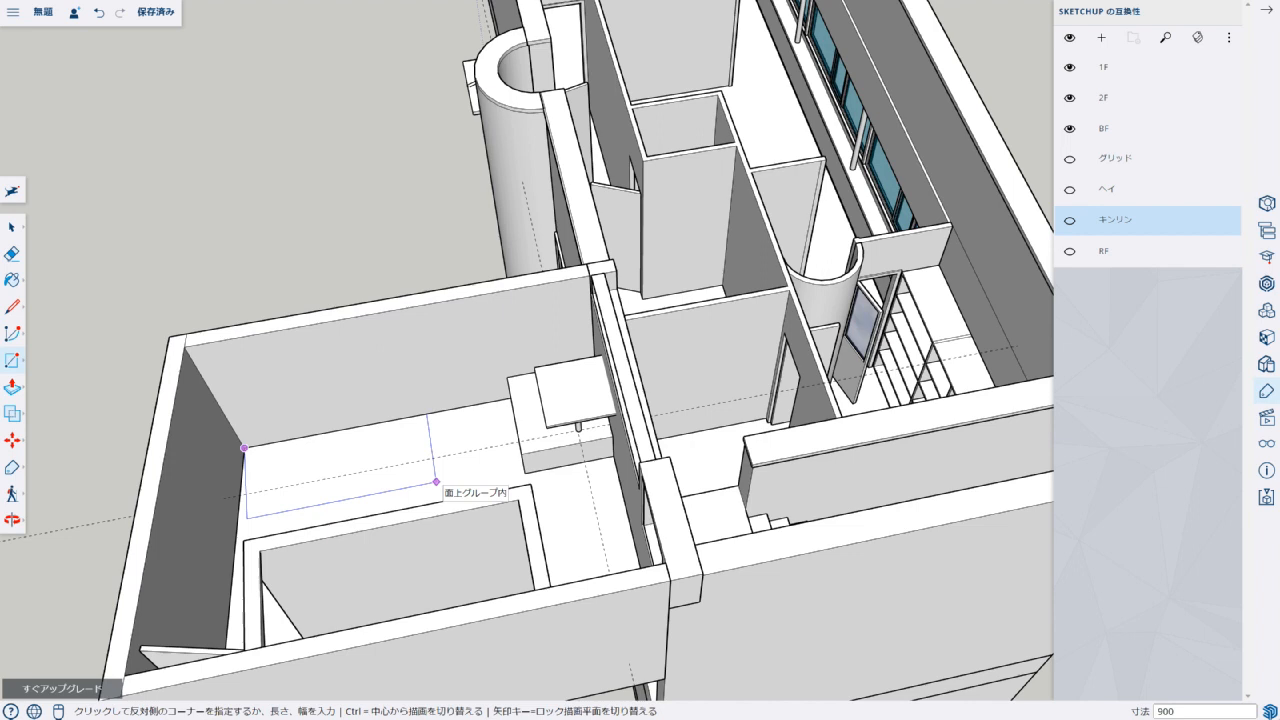
key(Return)
key(p)
double_click(330, 472)
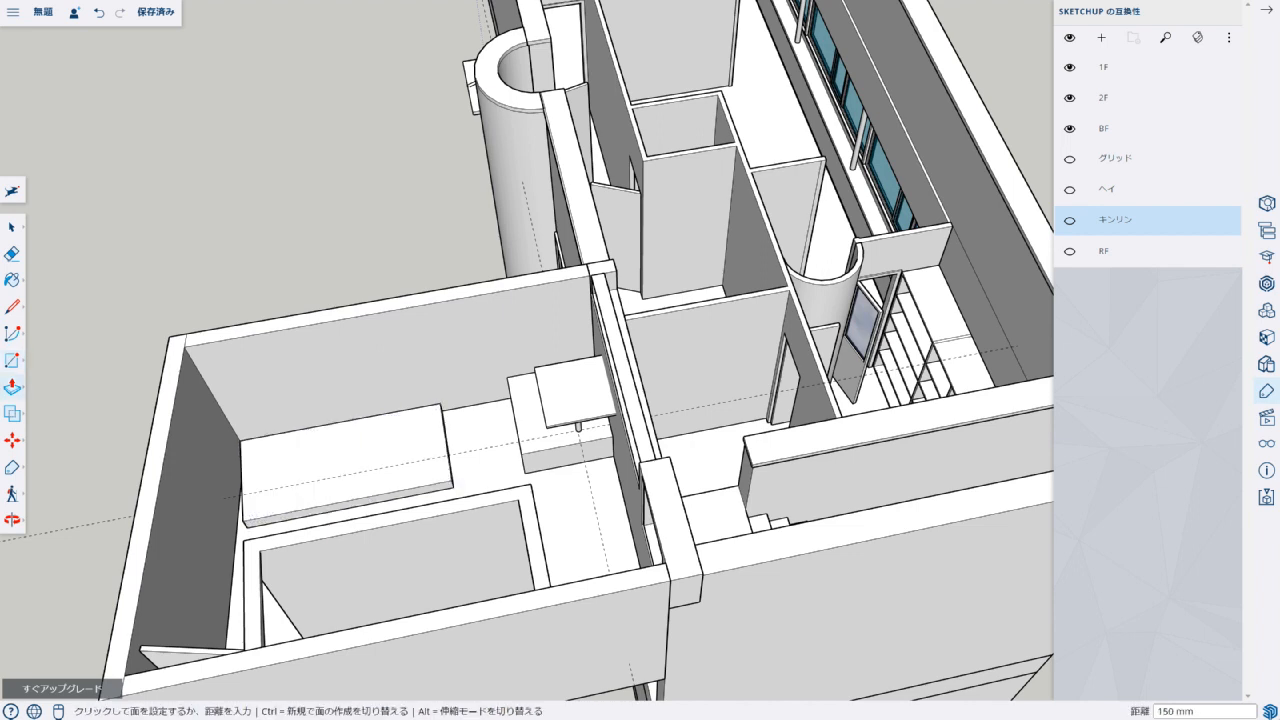
Step: Select the whole bed block and make it a group
key(space)
triple_click(428, 450)
right_click(428, 450)
click(465, 567)
Step: Move the bed block up 150 mm and copy it from its front corner
key(m)
click(453, 487)
click(449, 472)
text(150)
key(Return)
key(ctrl)
click(451, 480)
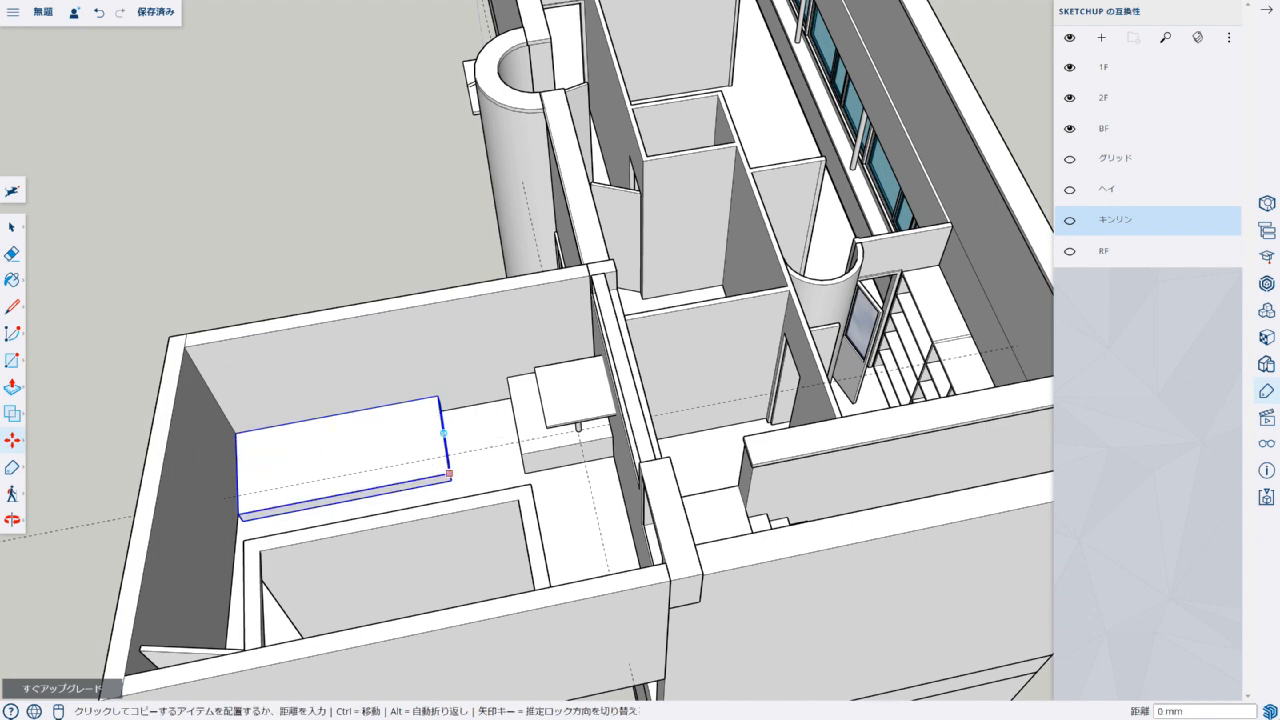
key(Return)
Step: Select both bed blocks and combine them in one group
middle_drag(432, 415, 432, 335)
key(space)
shift+click(388, 402)
right_click(387, 403)
click(440, 588)
middle_drag(440, 560, 540, 565)
middle_drag(540, 440, 375, 430)
scroll(375, 385, up, 4)
scroll(528, 350, down, 8)
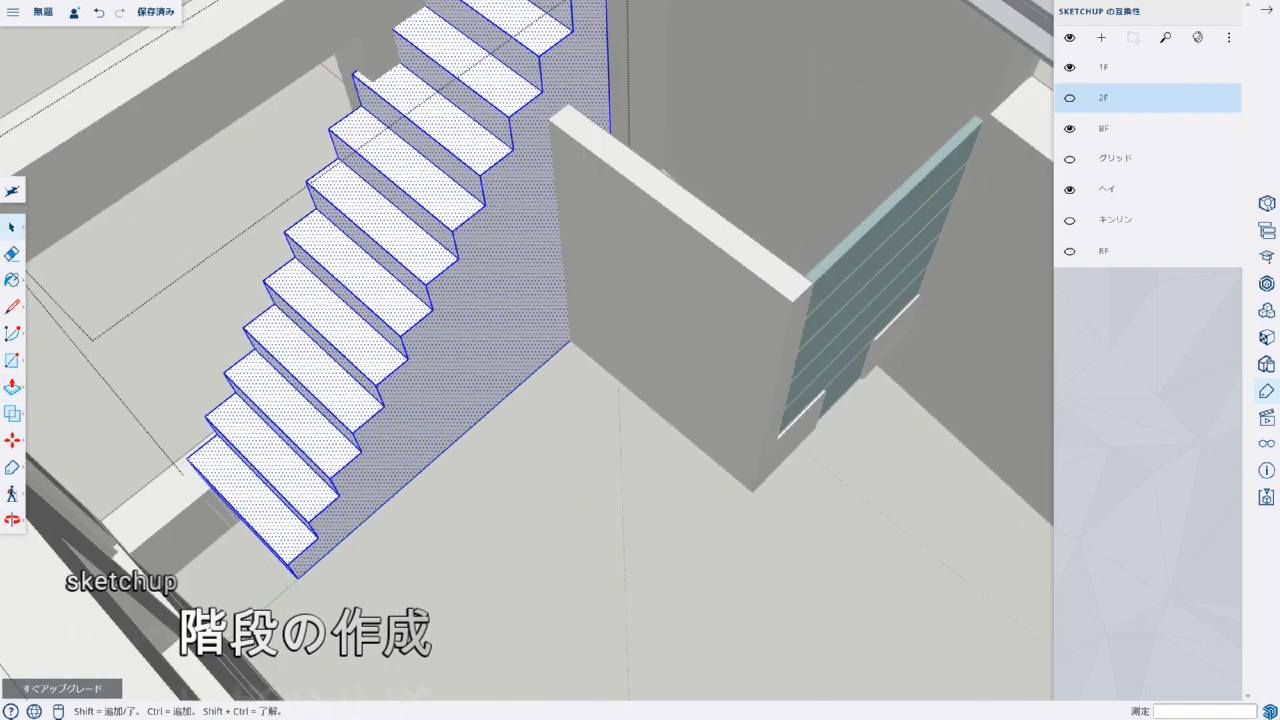
Step: Extrude both side faces of the staircase 30 mm with Push/Pull, keeping the original faces
key(p)
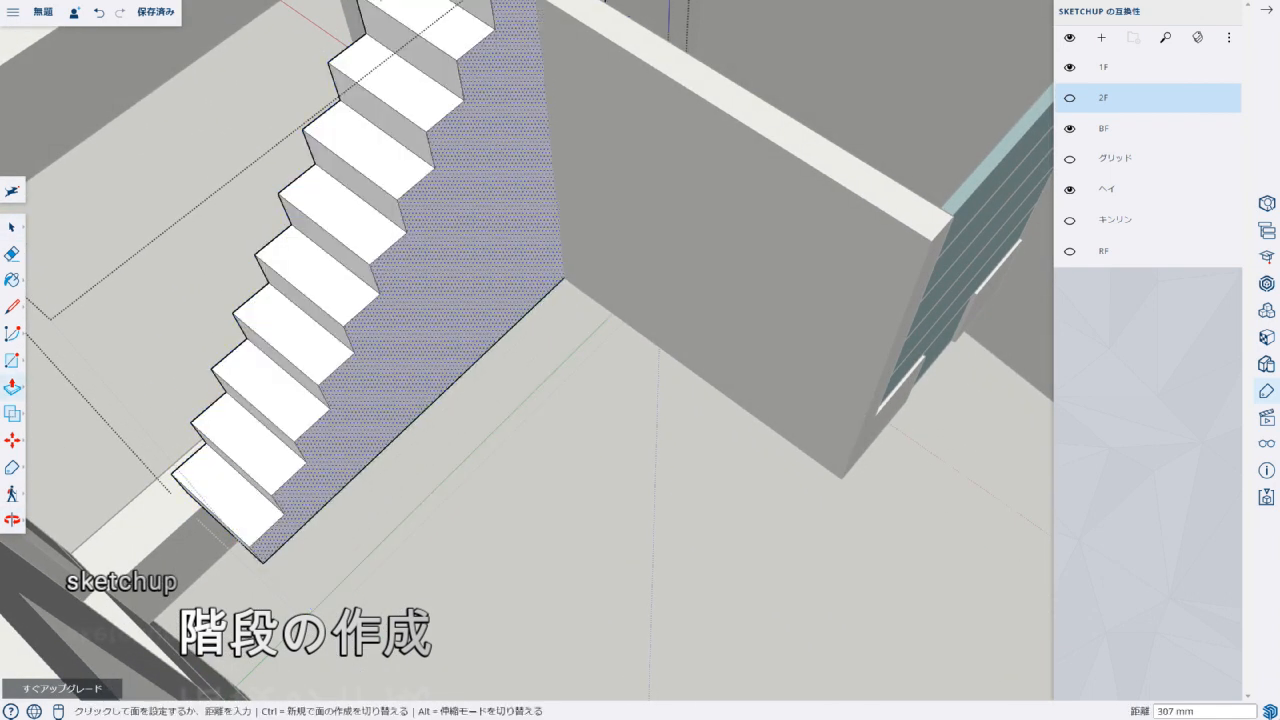
middle_drag(600, 380, 610, 345)
key(space)
key(space)
click(375, 511)
key(p)
key(ctrl)
click(368, 516)
click(347, 511)
text(3)
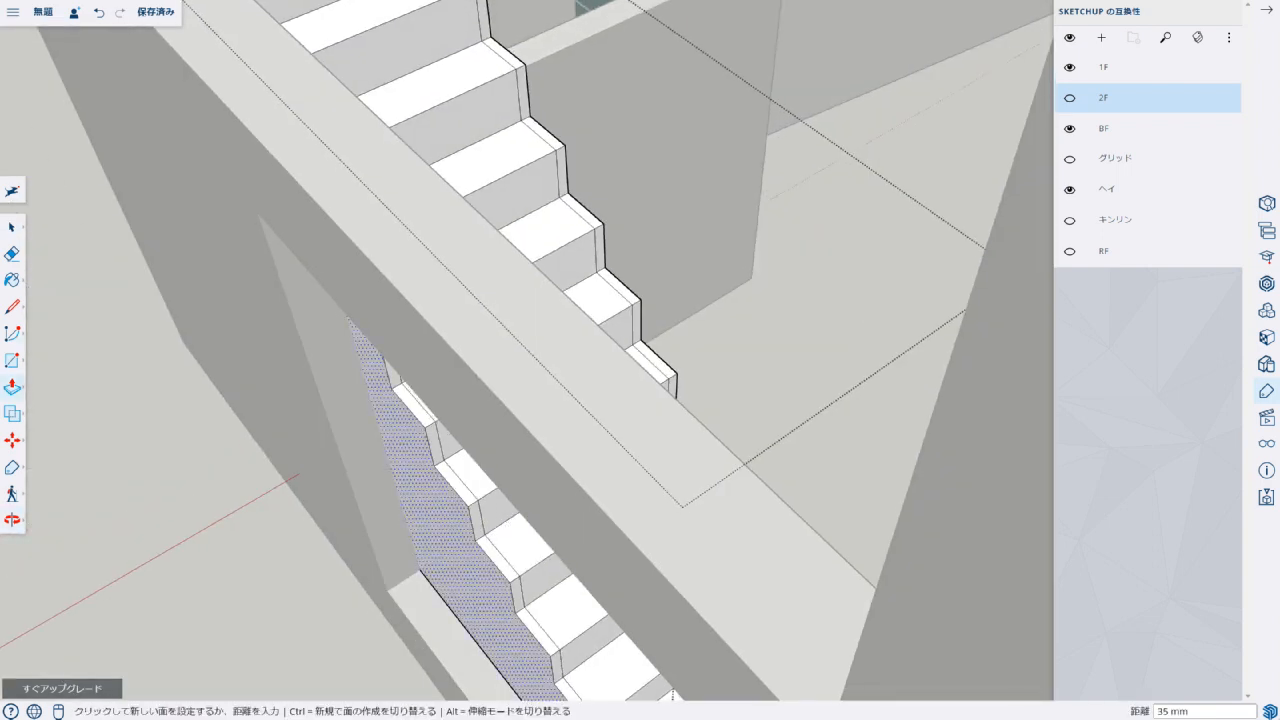
key(Return)
Step: Extrude the inner tread faces of the staircase 30 mm each, repeating the same Push/Pull distance
middle_drag(500, 420, 270, 400)
scroll(225, 570, up, 4)
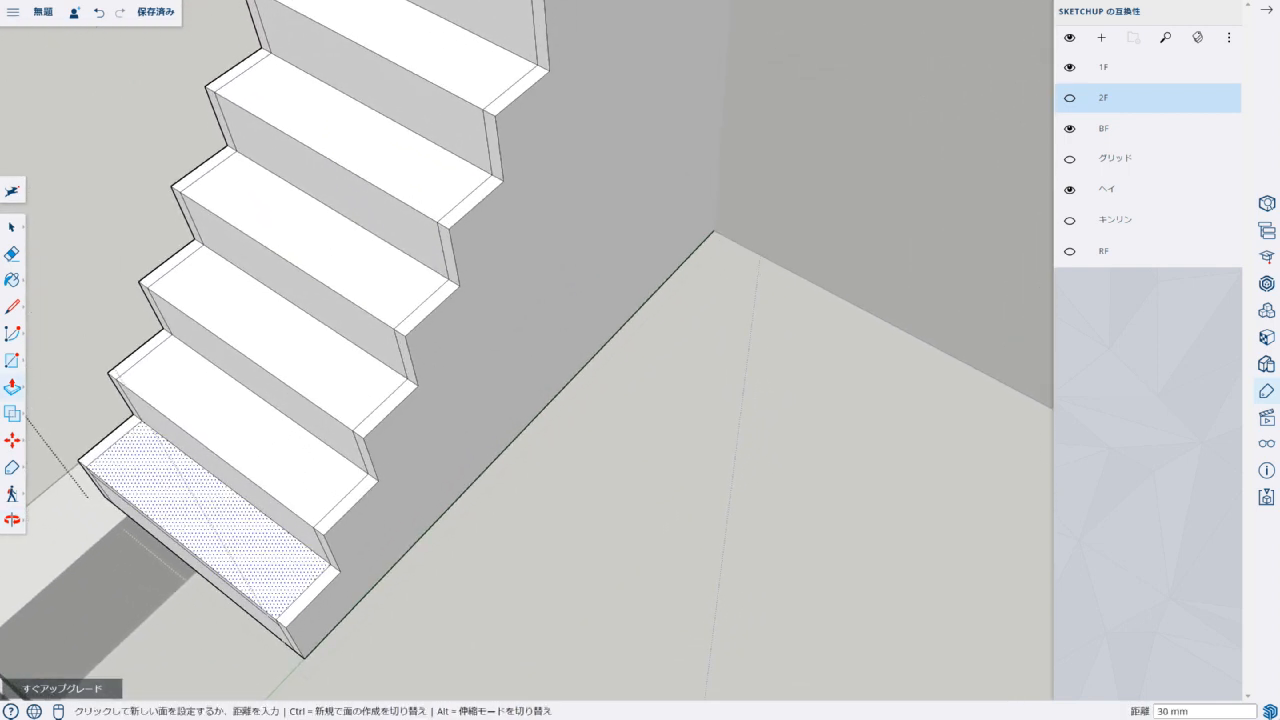
double_click(240, 430)
double_click(280, 338)
double_click(318, 240)
double_click(358, 138)
double_click(405, 45)
scroll(462, 315, down, 7)
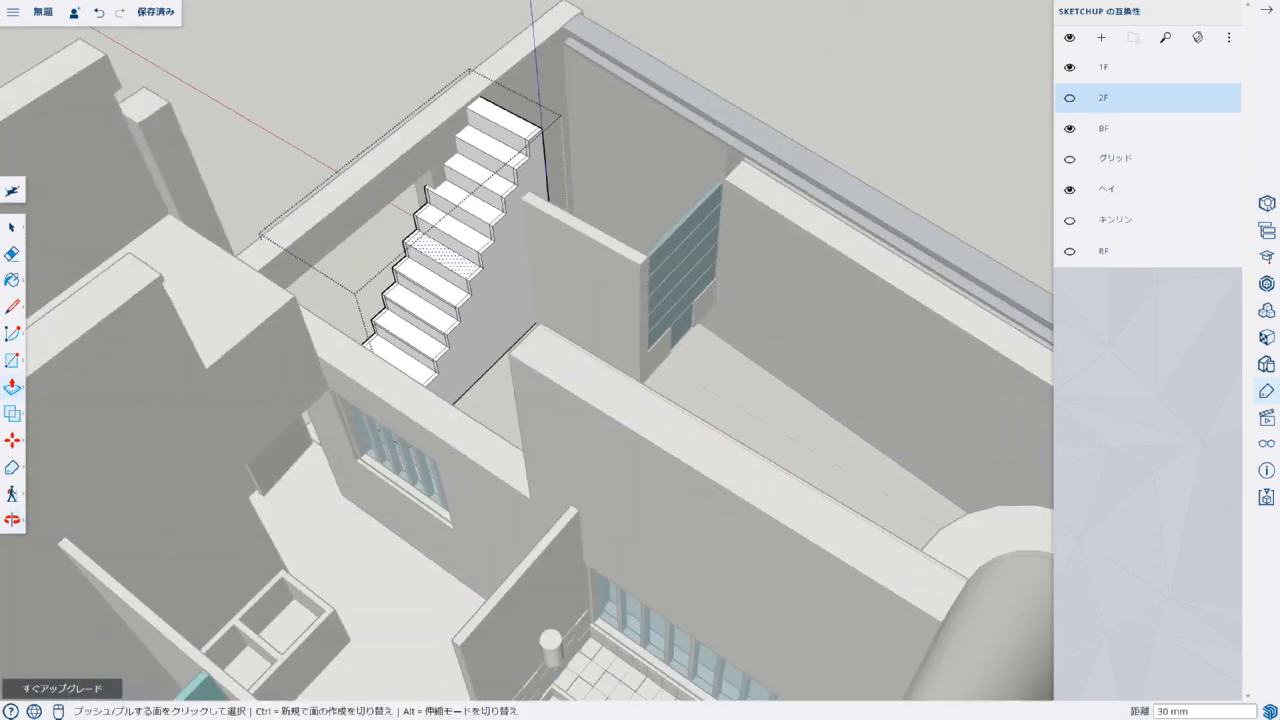
scroll(476, 185, up, 4)
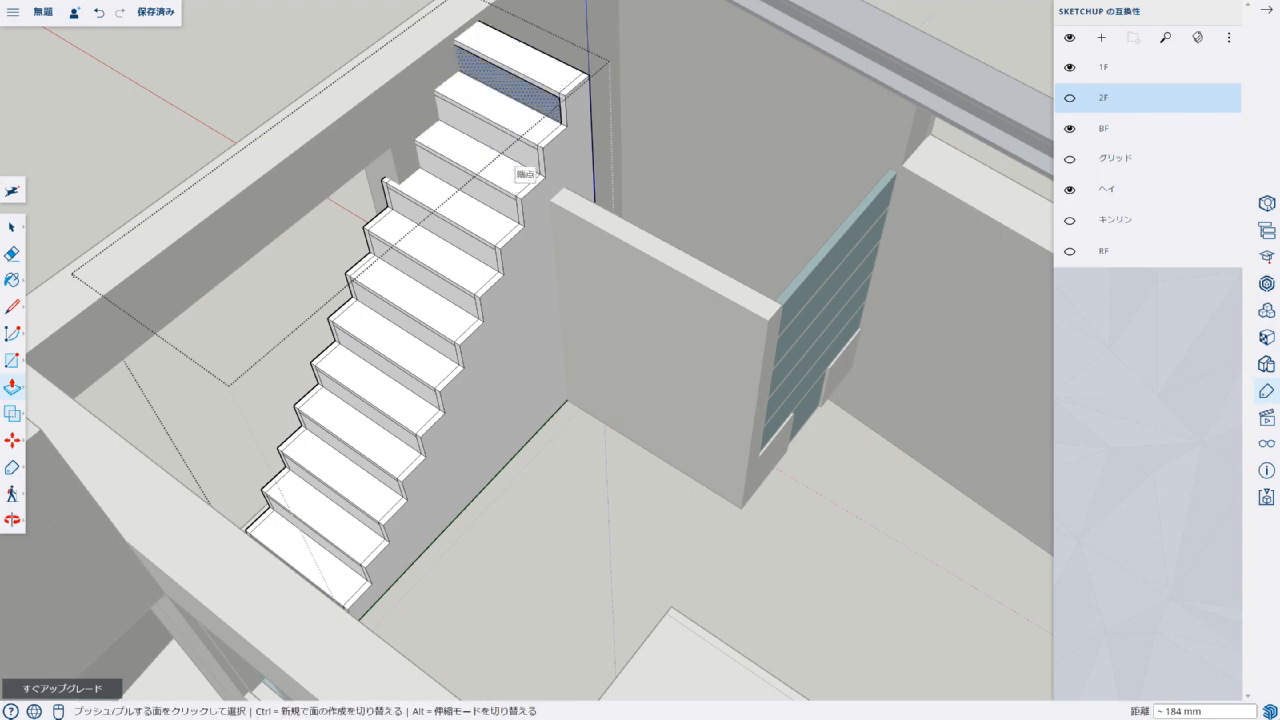
scroll(508, 166, down, 5)
middle_drag(508, 166, 560, 200)
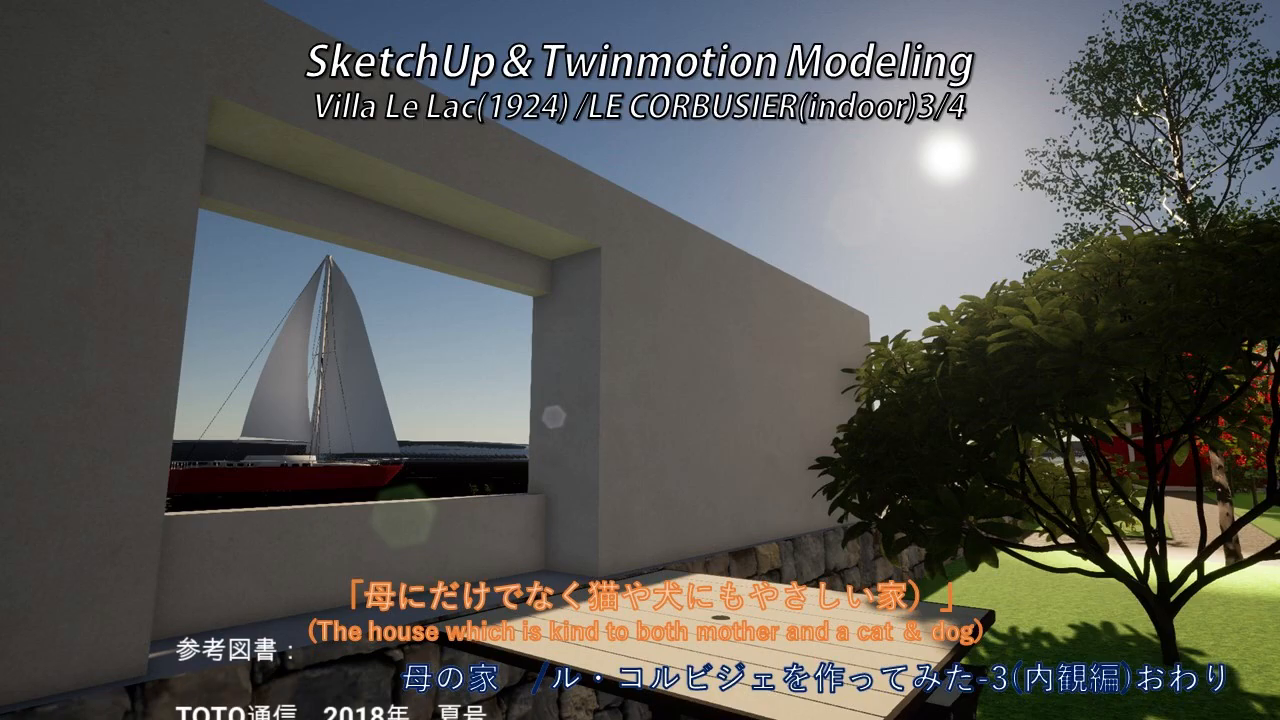